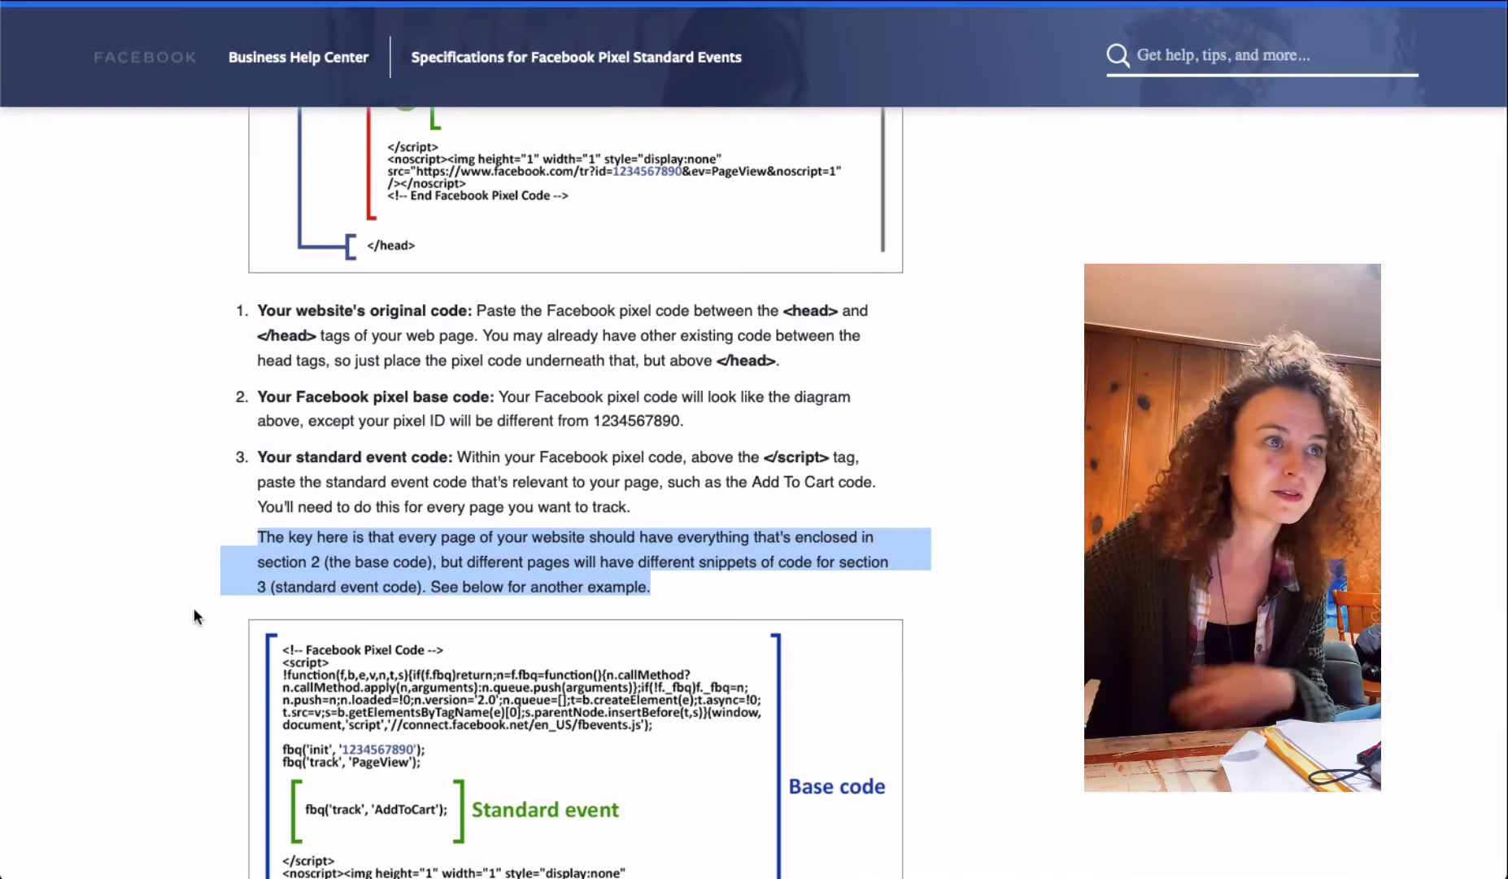
# Step: Examine the standard events table, selecting the AddPaymentInfo and ViewContent codes, and the example showing where event code goes within the base code
pyautogui.scroll(4, 604, 614)
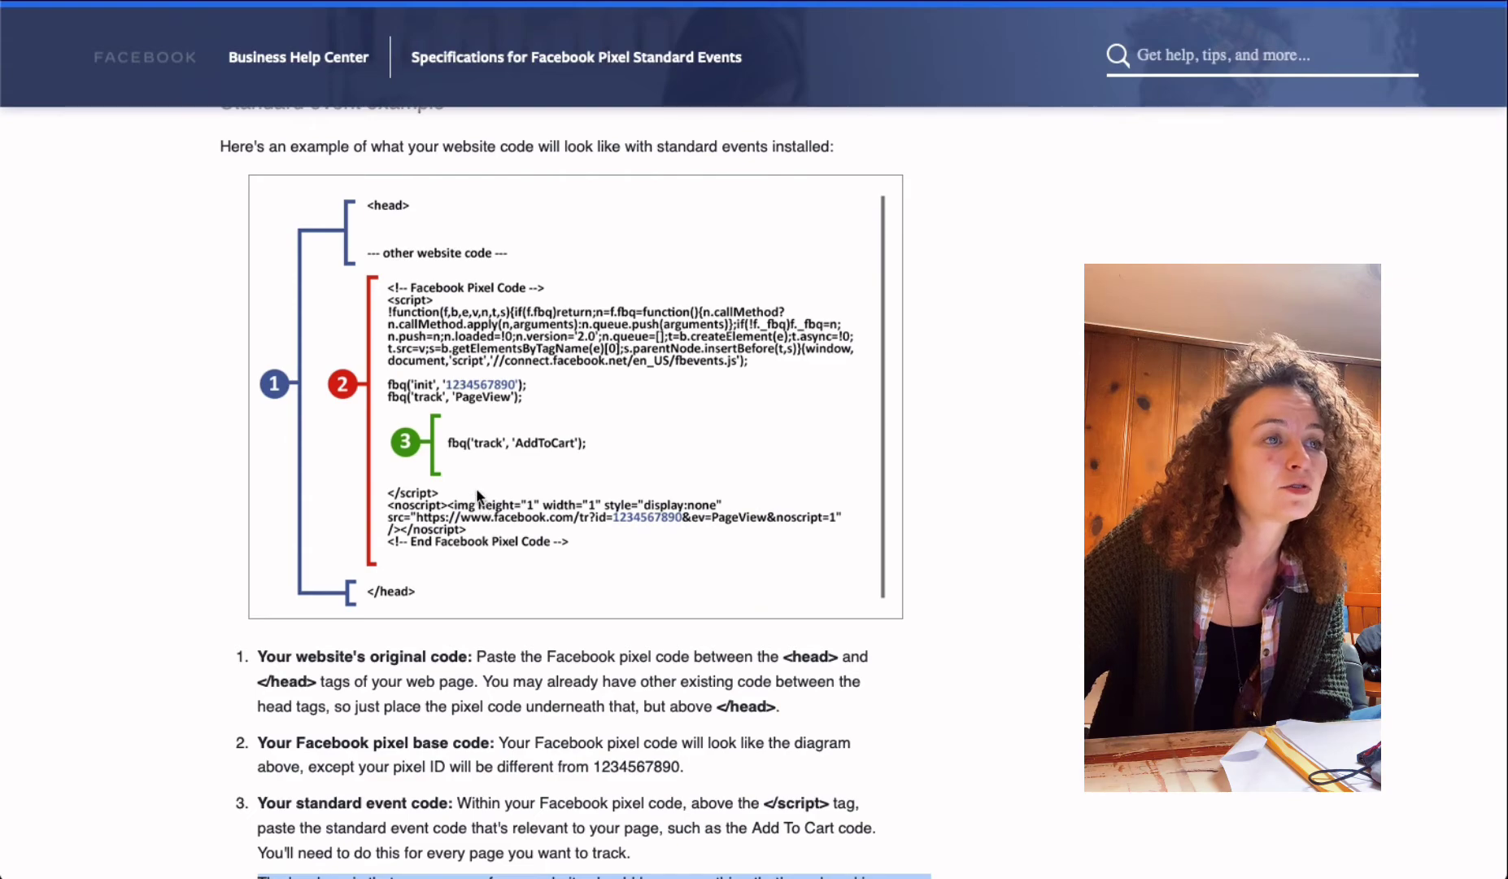
pyautogui.scroll(-10, 476, 482)
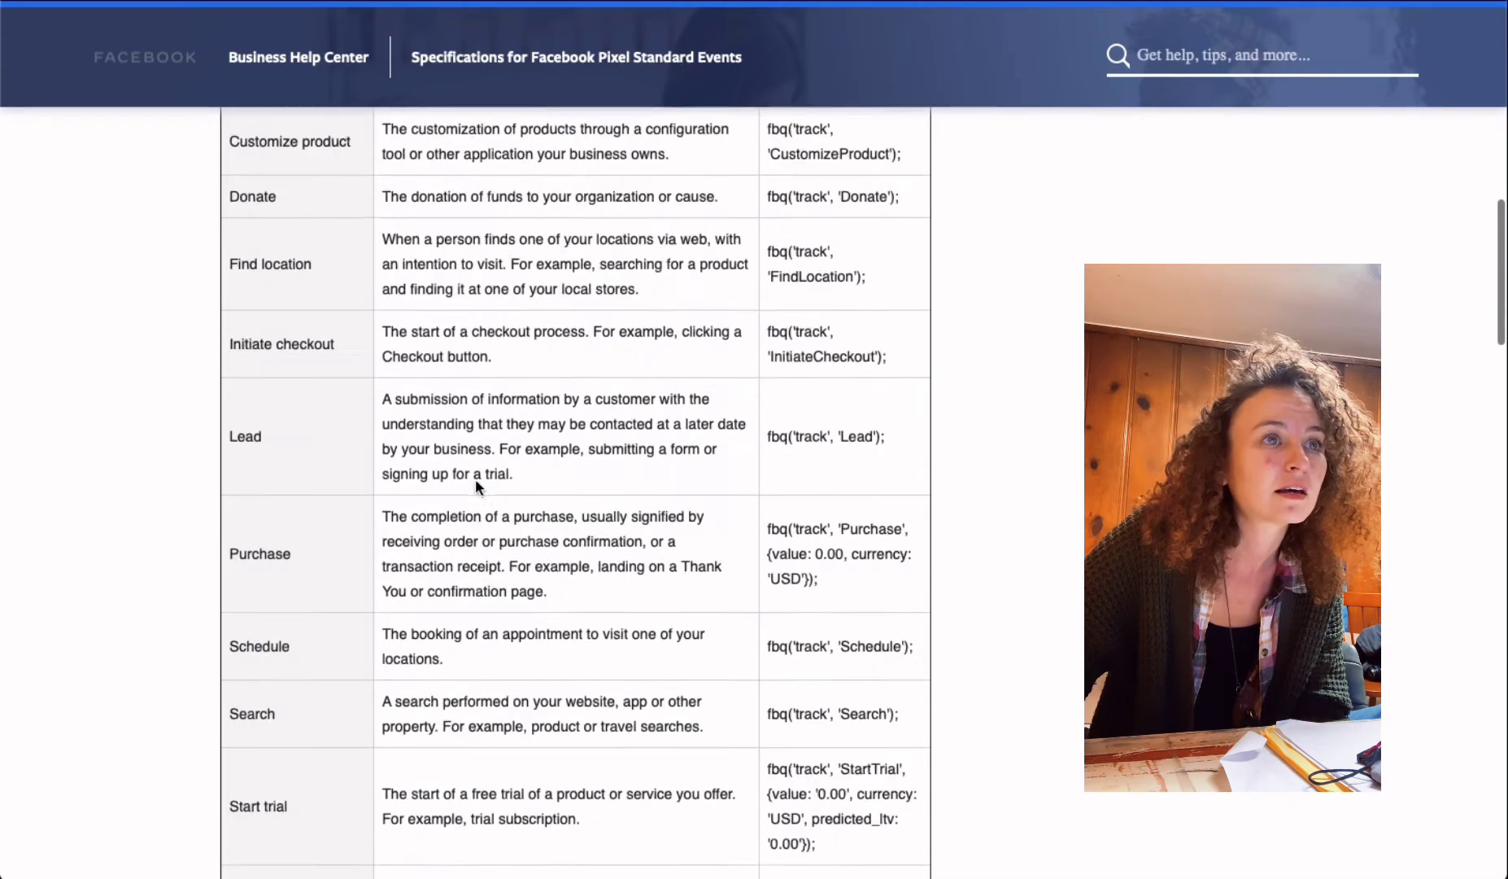
pyautogui.scroll(2, 475, 480)
pyautogui.scroll(5, 478, 485)
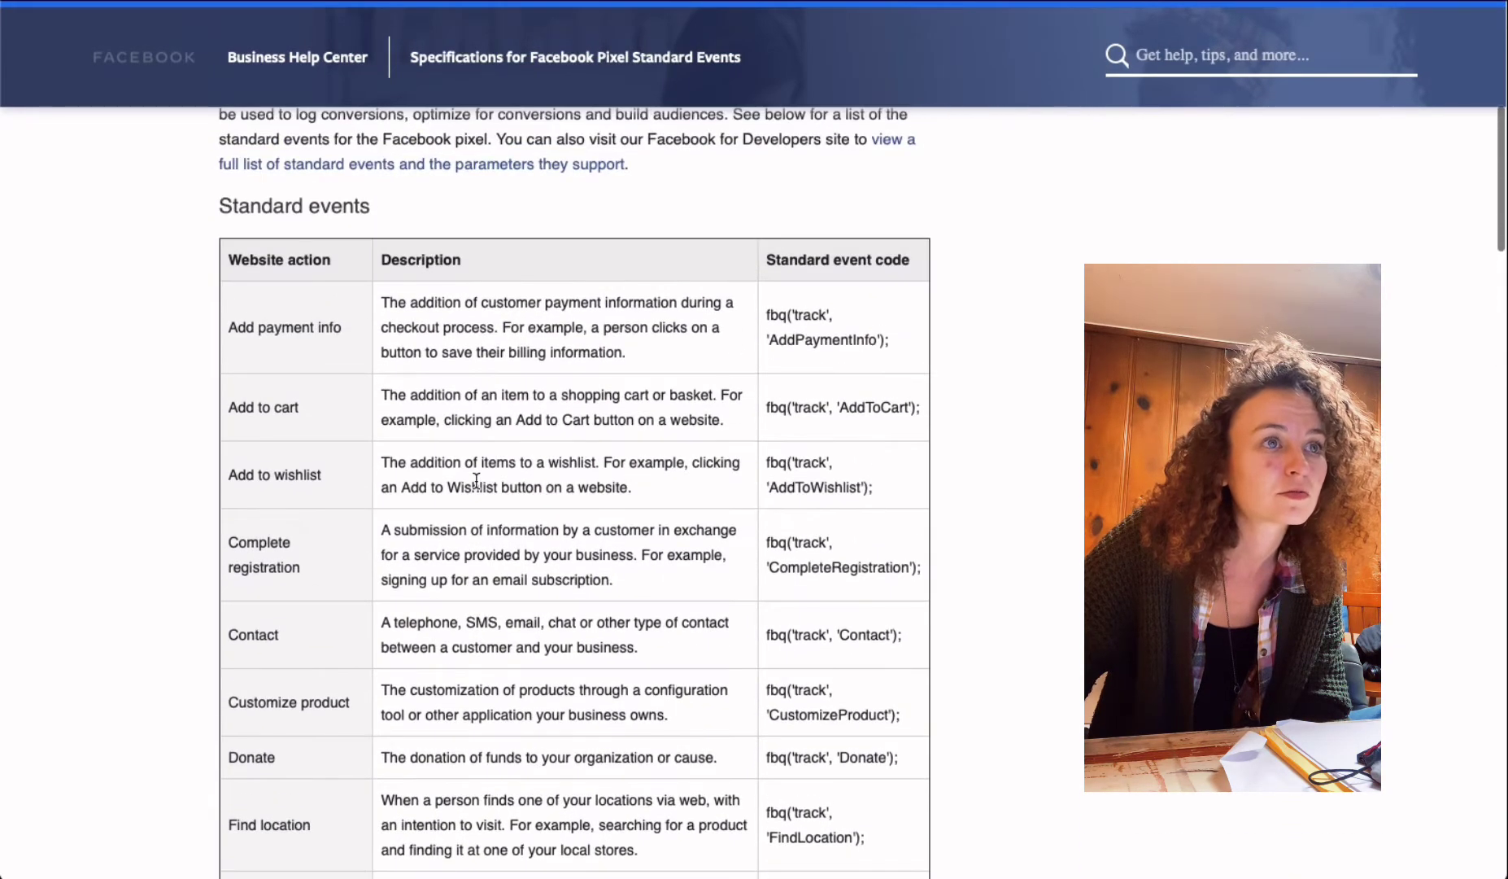
pyautogui.scroll(-1, 808, 321)
pyautogui.moveTo(768, 289); pyautogui.dragTo(881, 318)
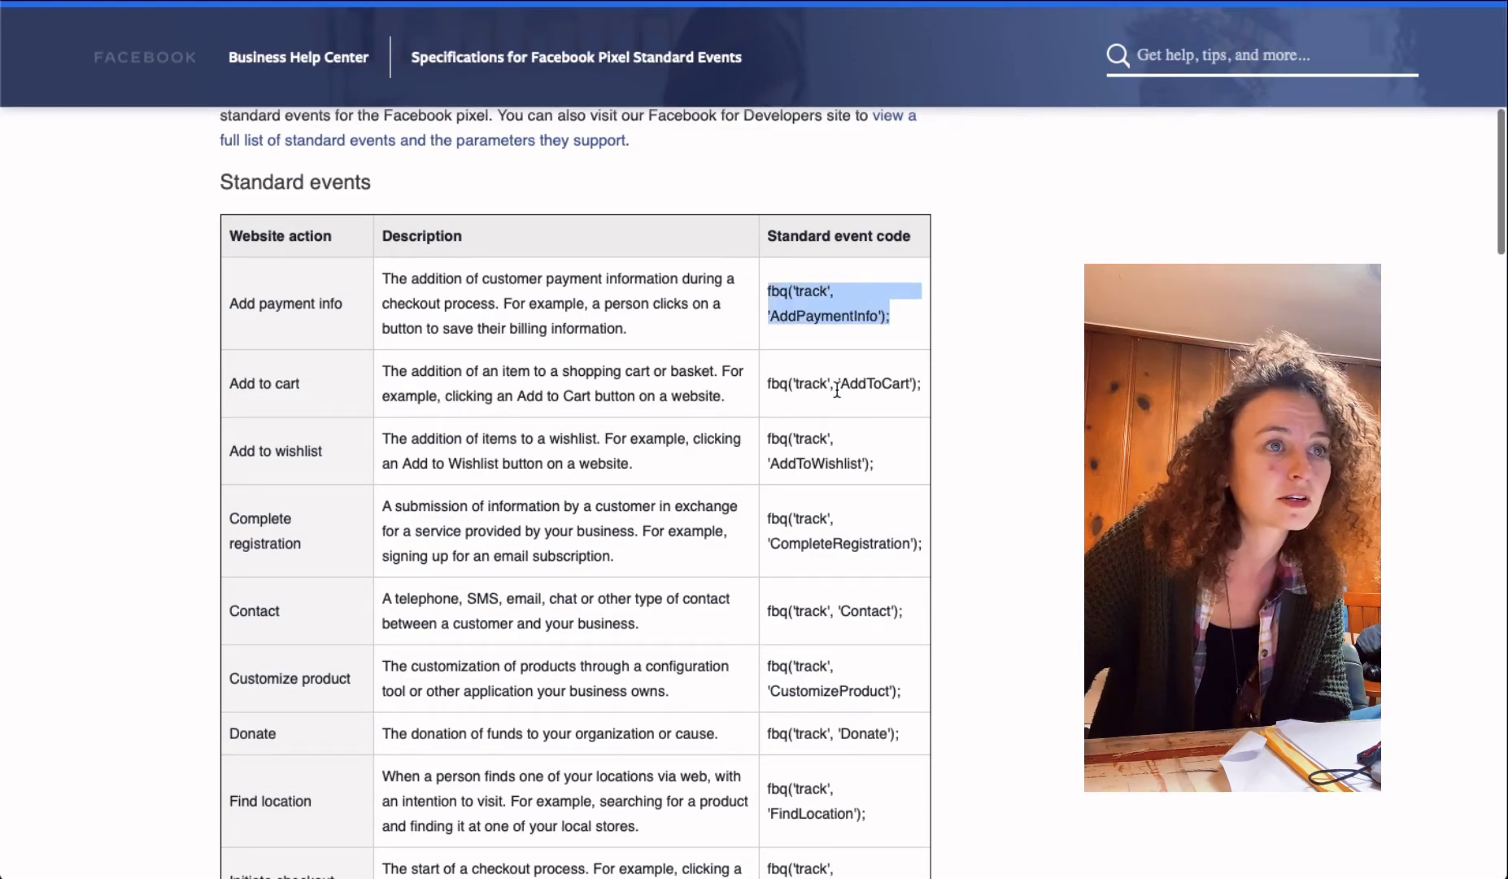
pyautogui.scroll(-12, 838, 471)
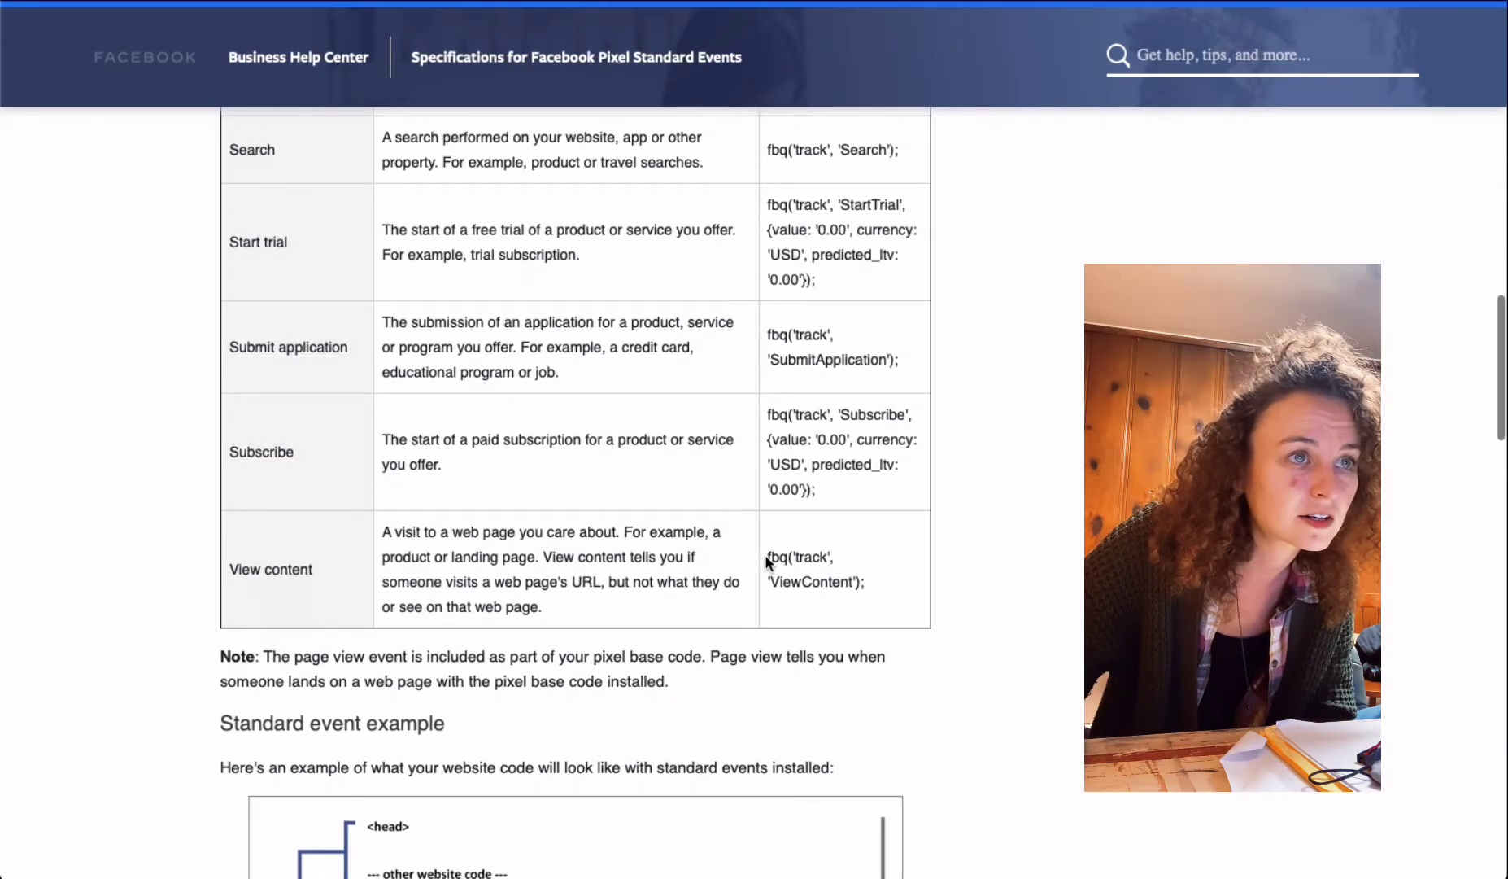
pyautogui.moveTo(766, 560); pyautogui.dragTo(867, 579)
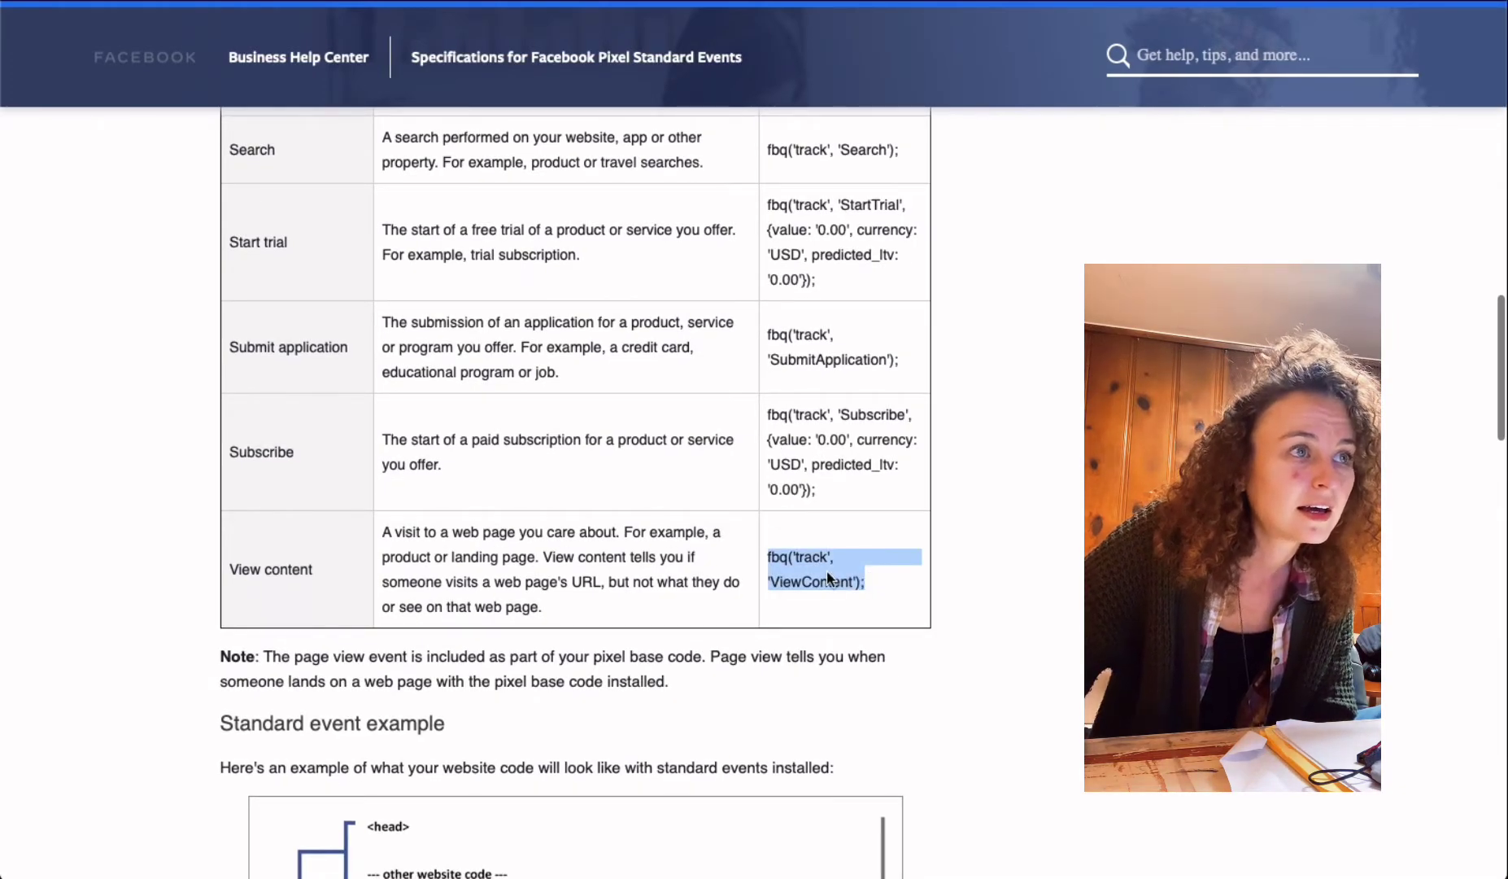
pyautogui.scroll(-6, 828, 577)
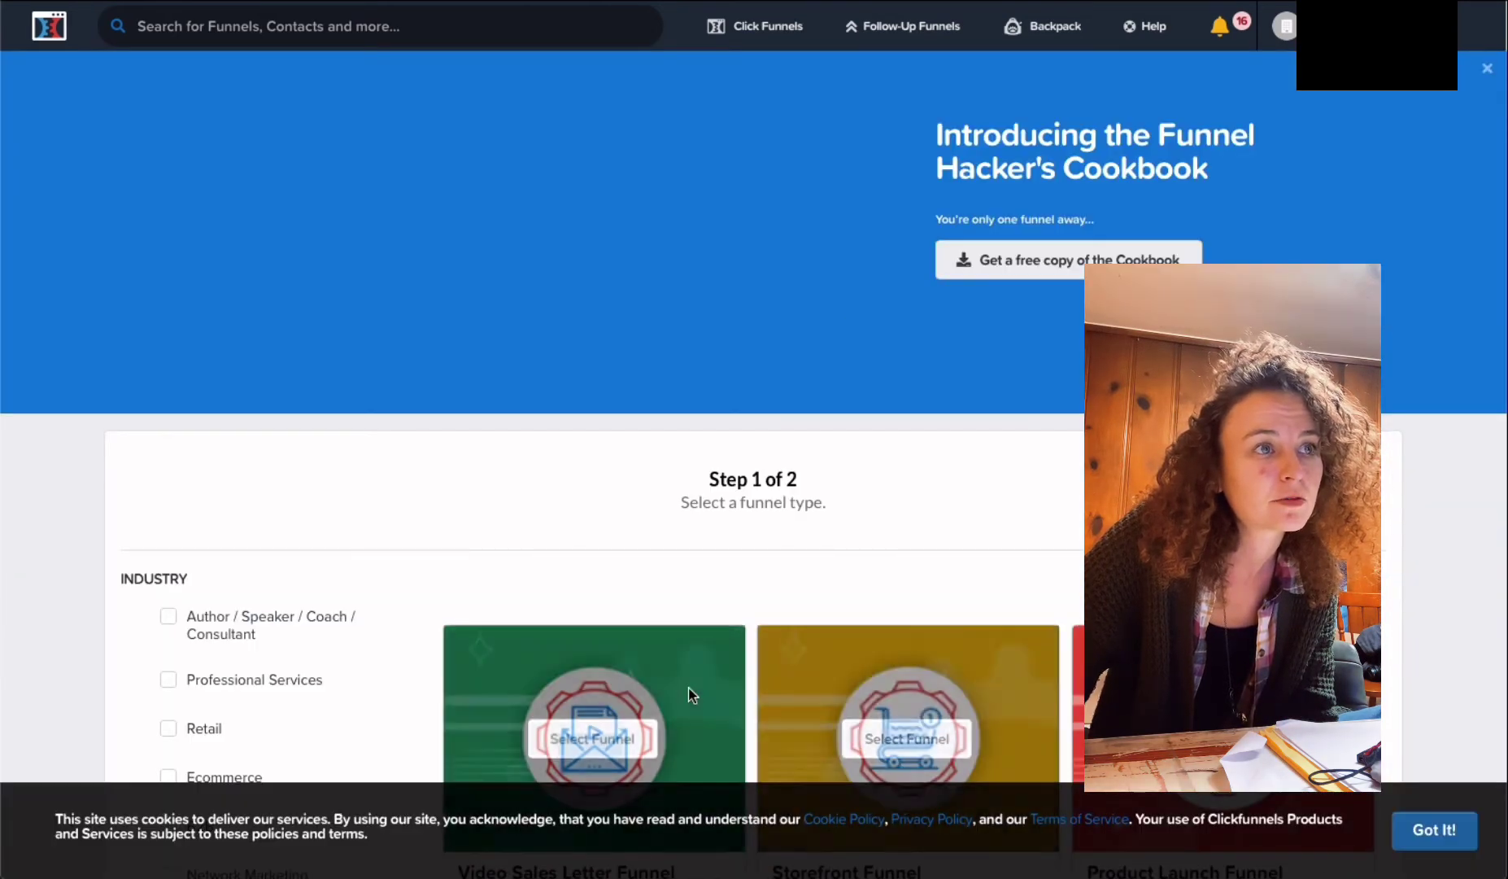
pyautogui.scroll(-4, 689, 687)
pyautogui.click(600, 395)
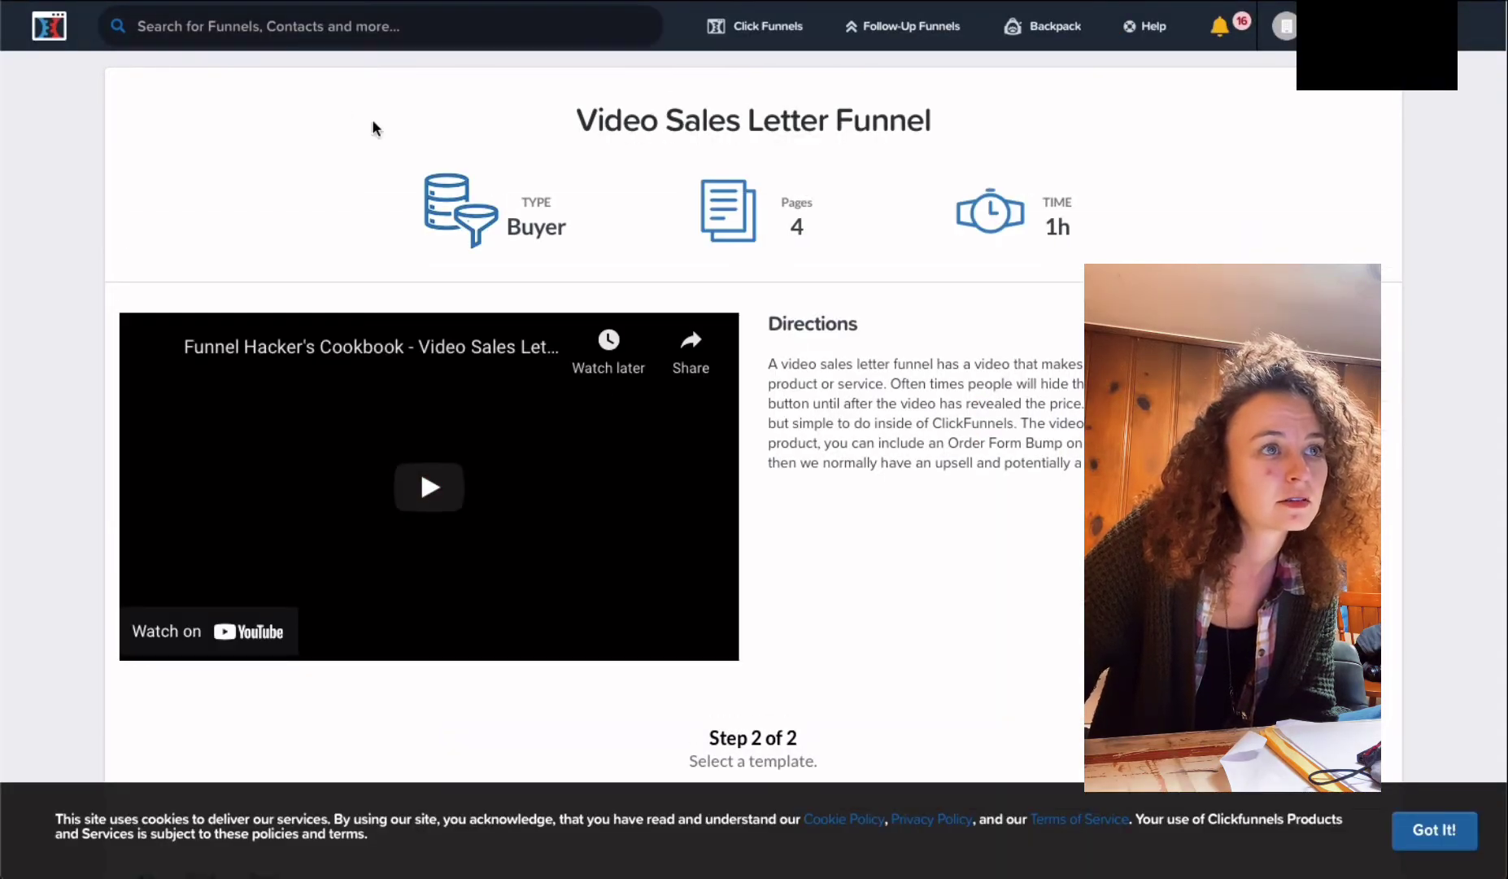
pyautogui.hotkey('alt', 'Left')
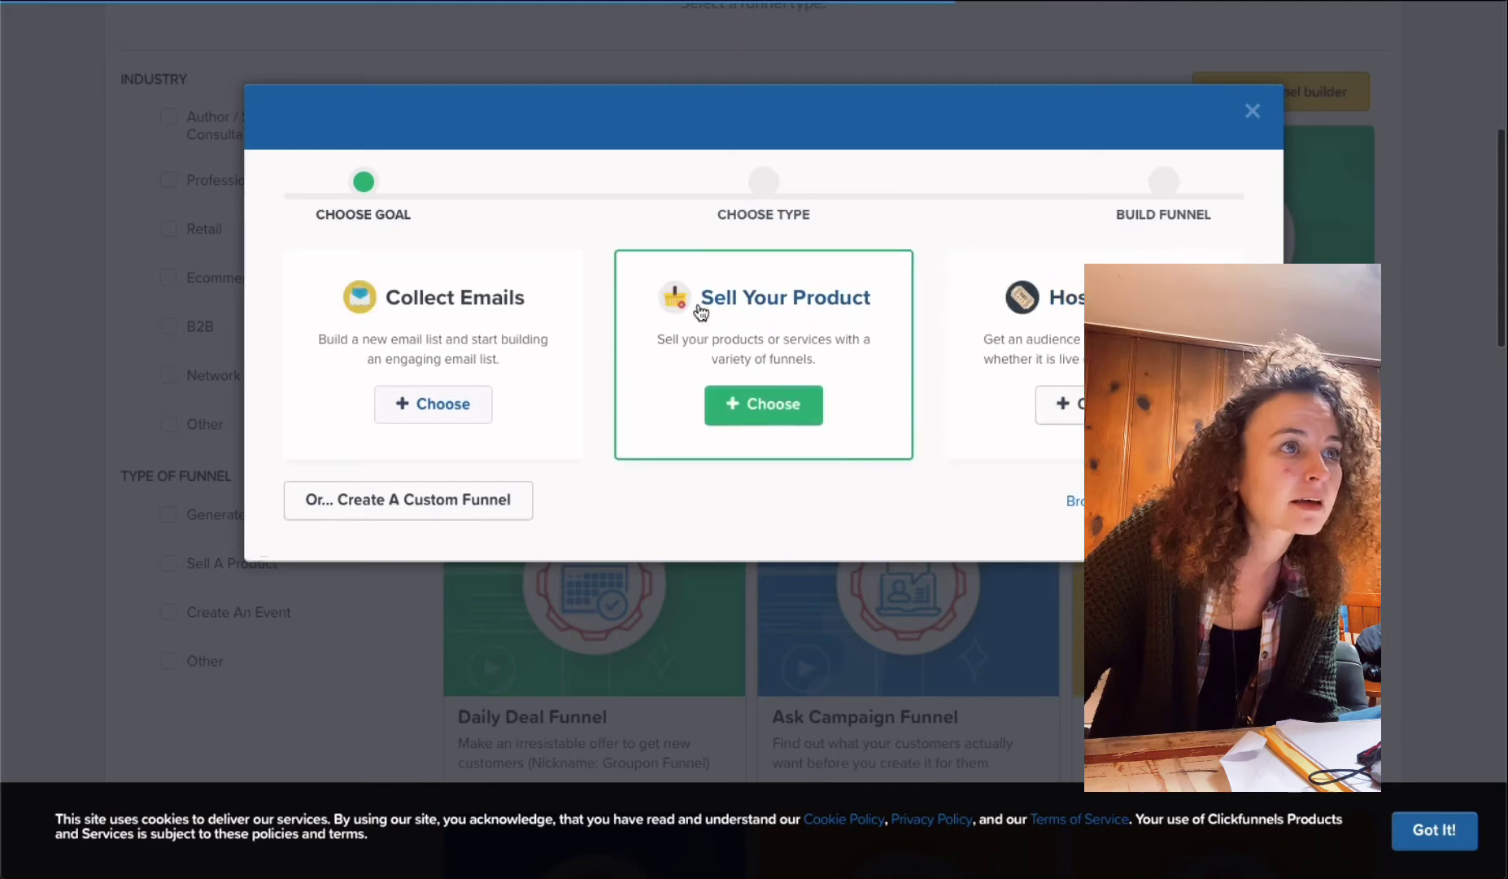
# Step: Build an email optin funnel named "pixel test" and open its settings for entry of the funnel-wide head tracking code
pyautogui.click(539, 326)
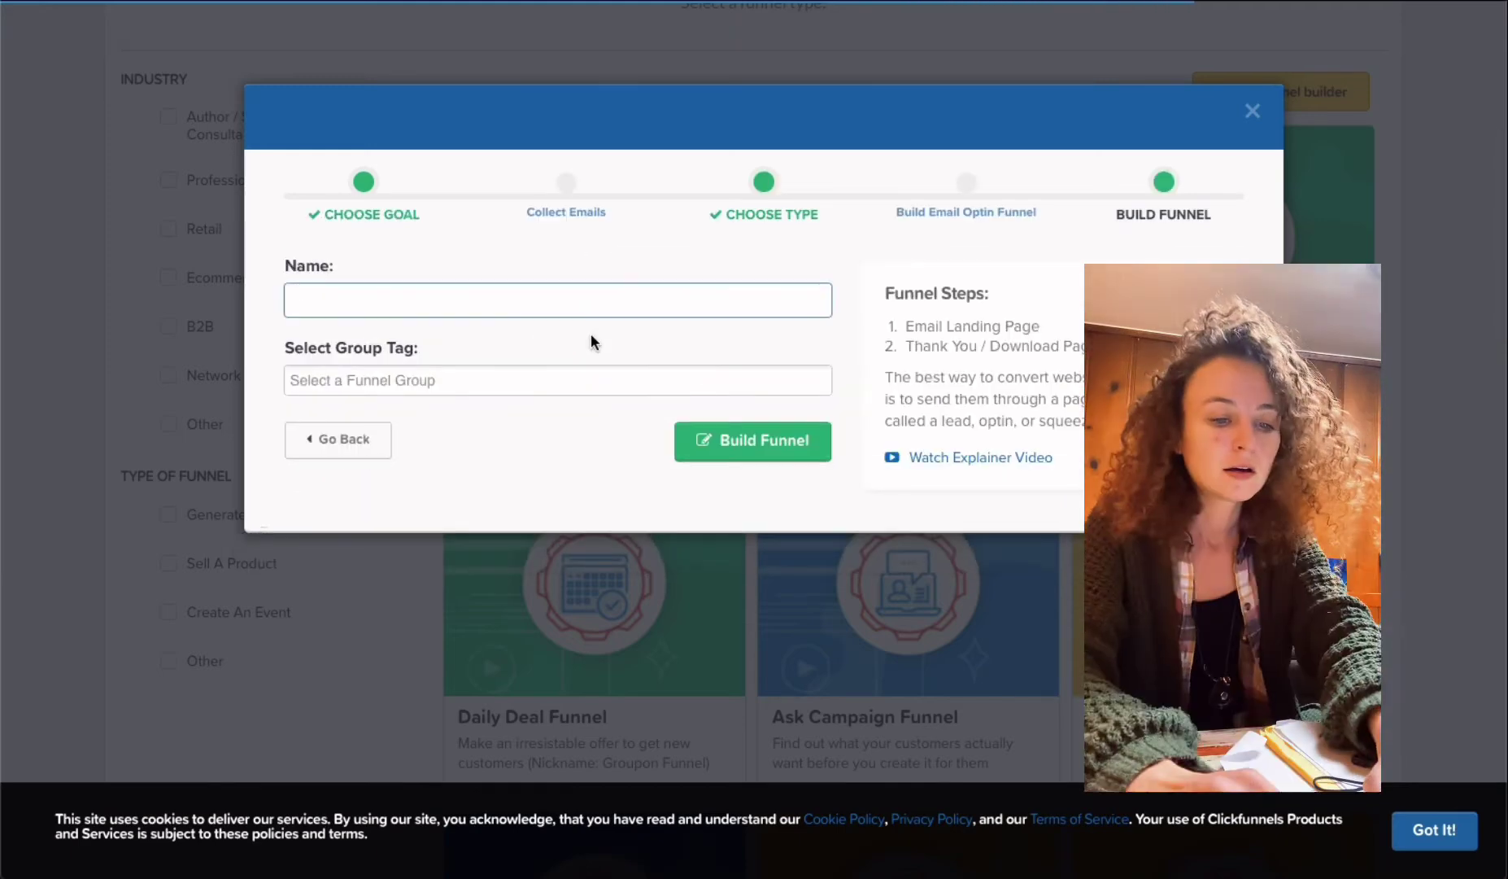
pyautogui.write('pix')
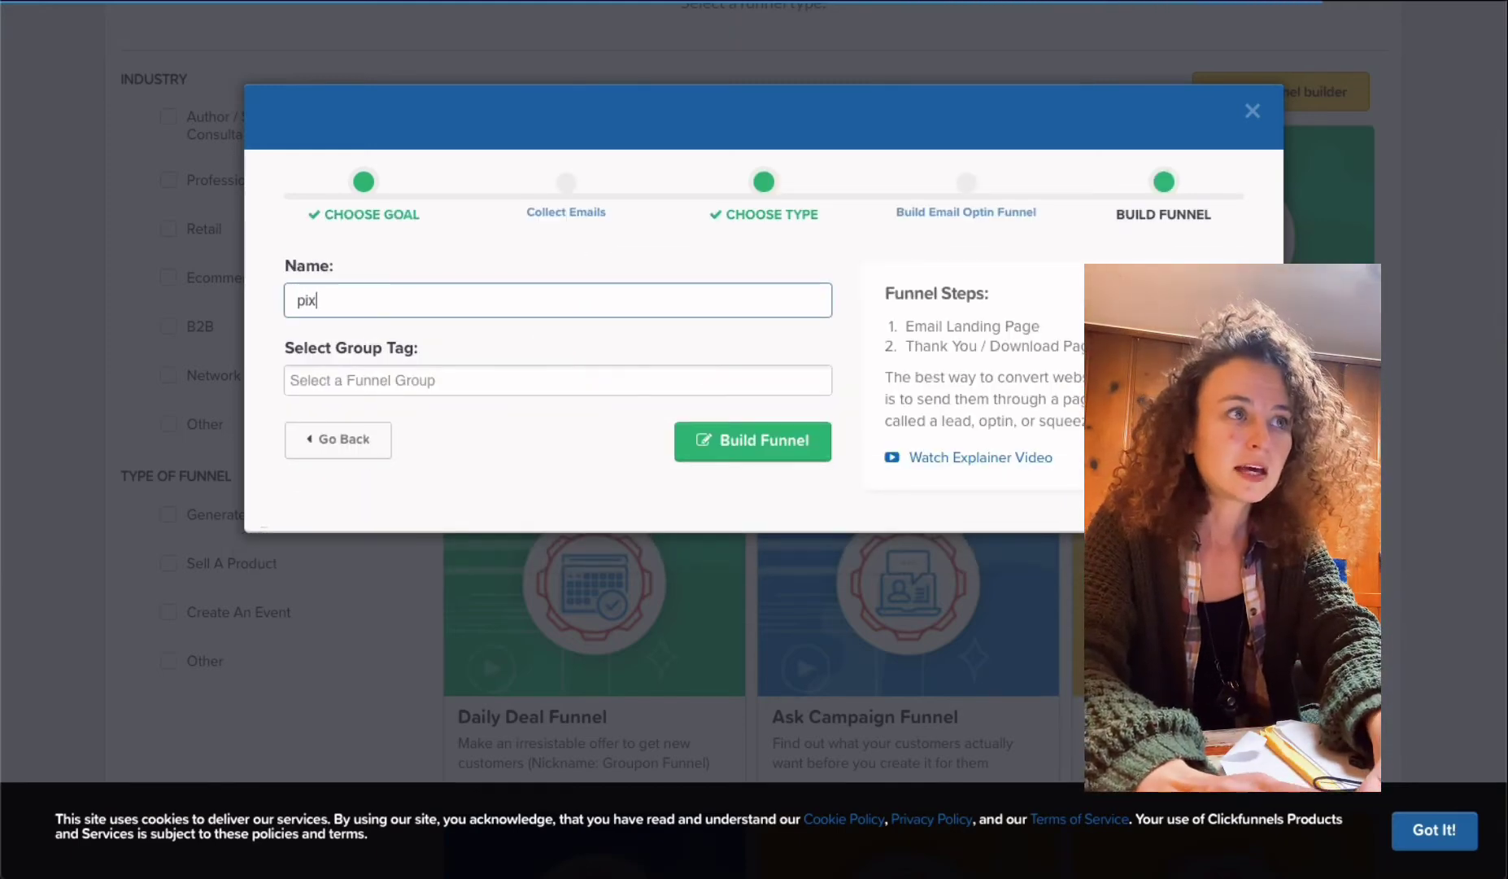
pyautogui.write('el test')
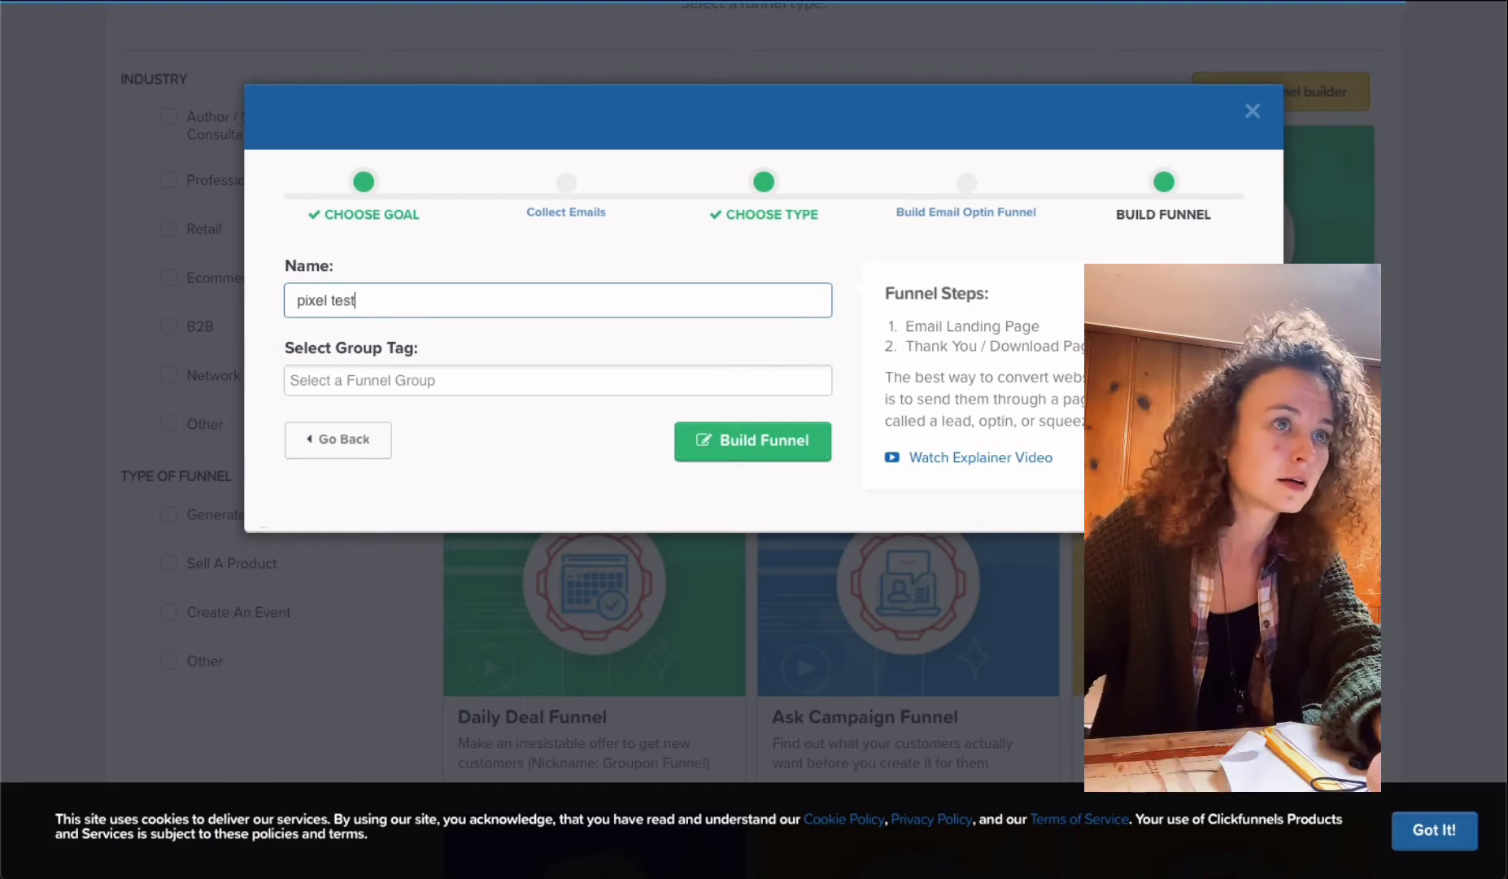
pyautogui.click(708, 446)
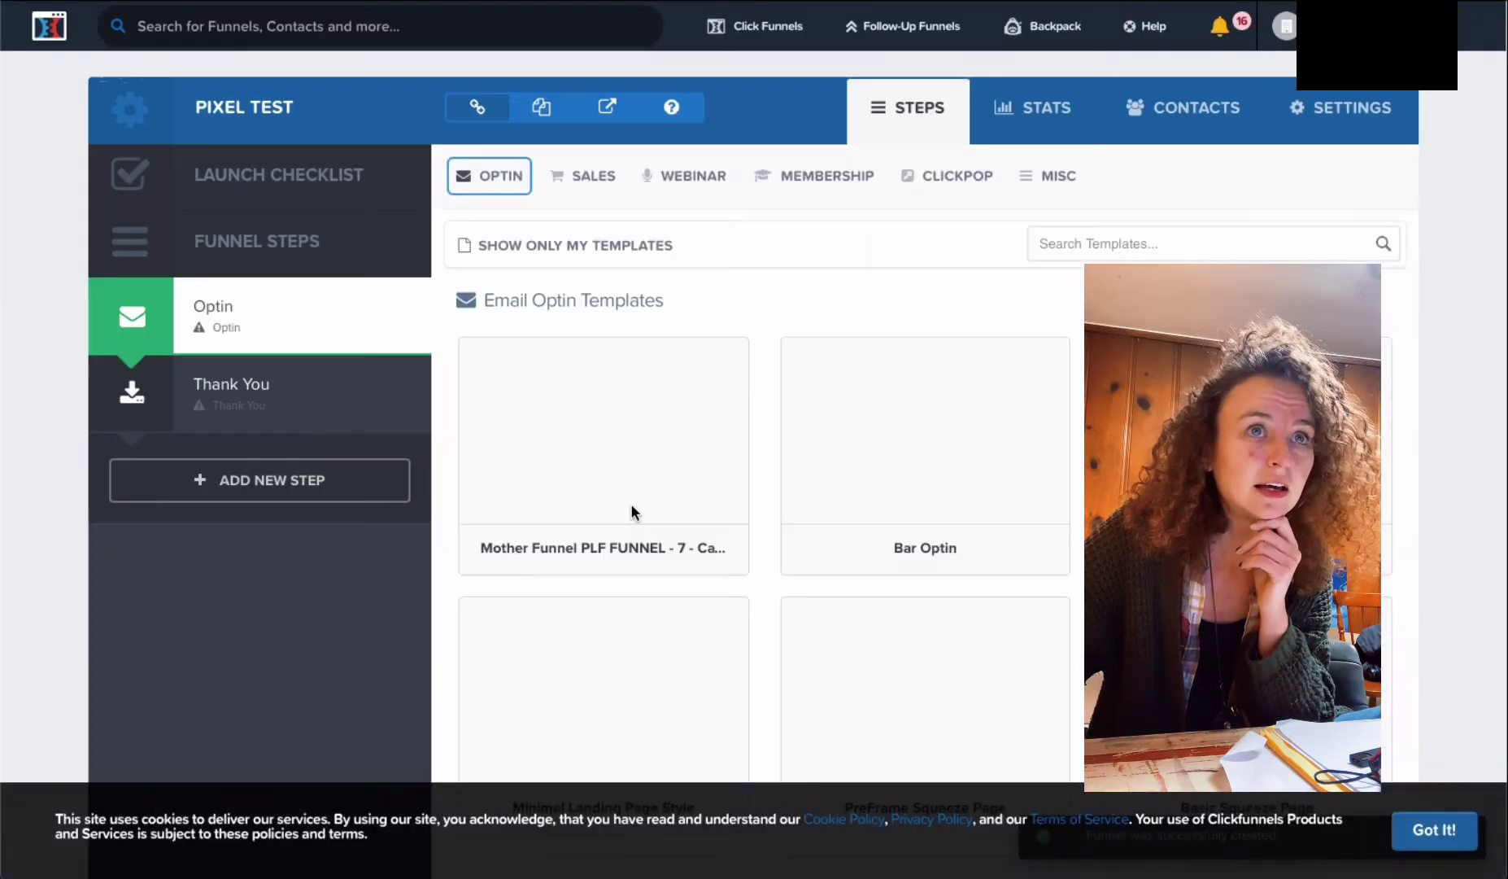
pyautogui.click(1327, 106)
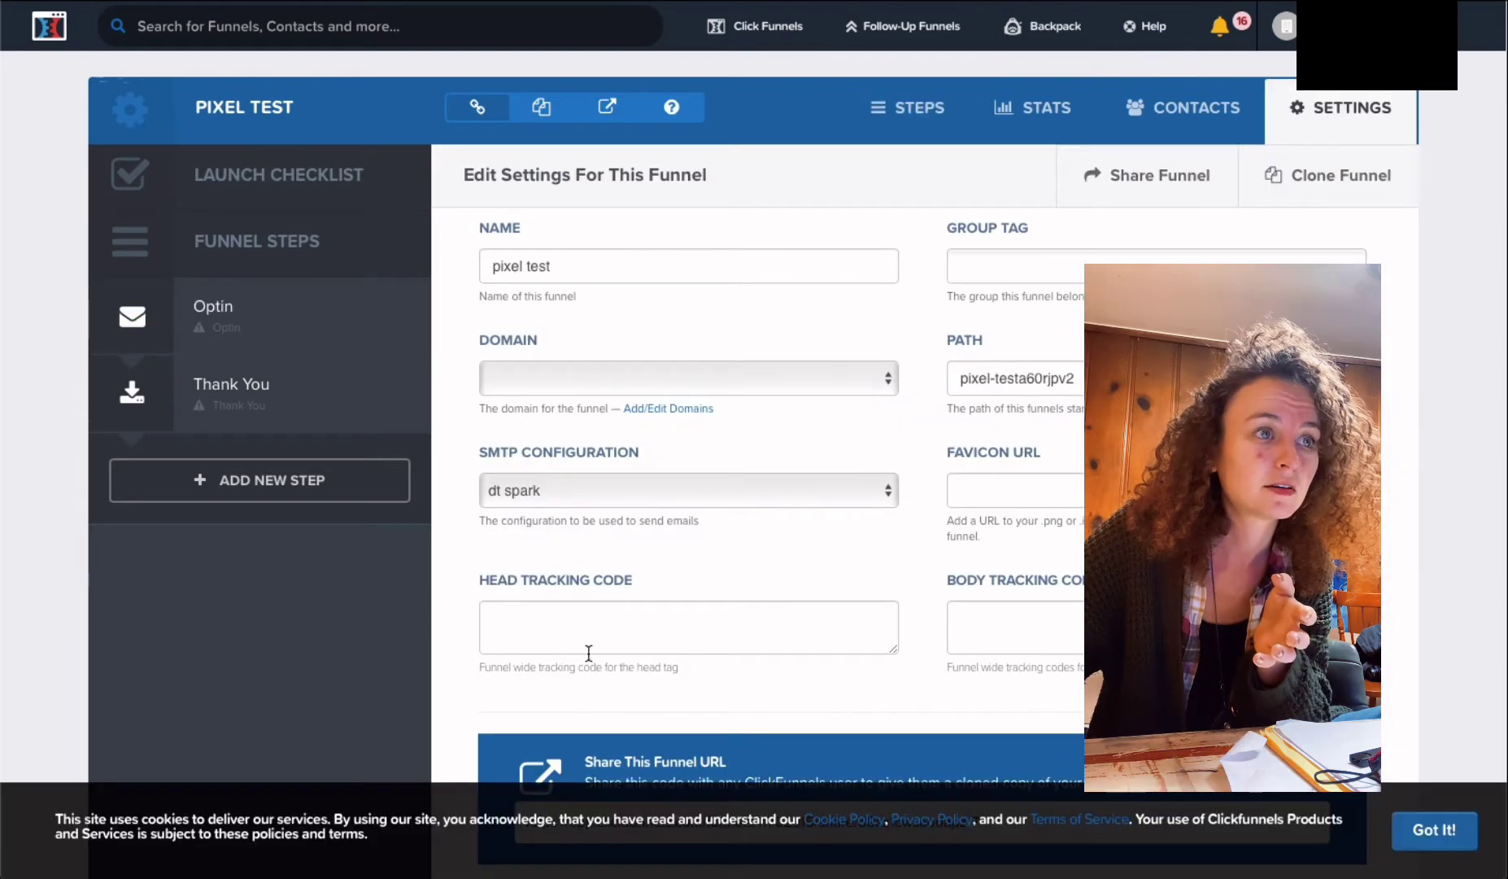
pyautogui.click(583, 630)
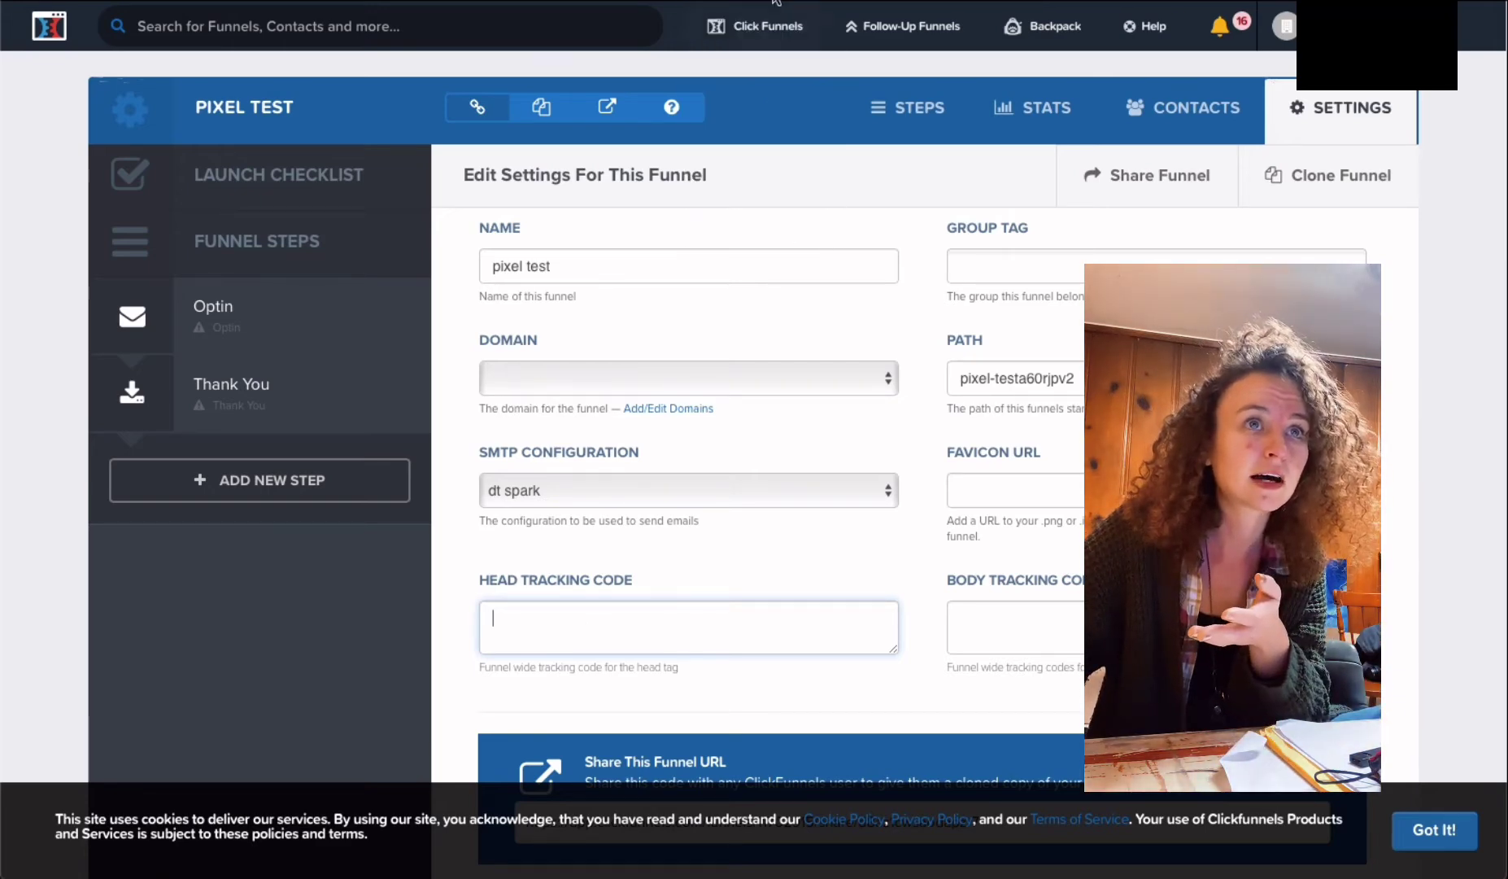
# Step: Switch to Facebook Ads Manager, open the pixel's data source and start a manual code installation to show its base code
pyautogui.click(1173, 3)
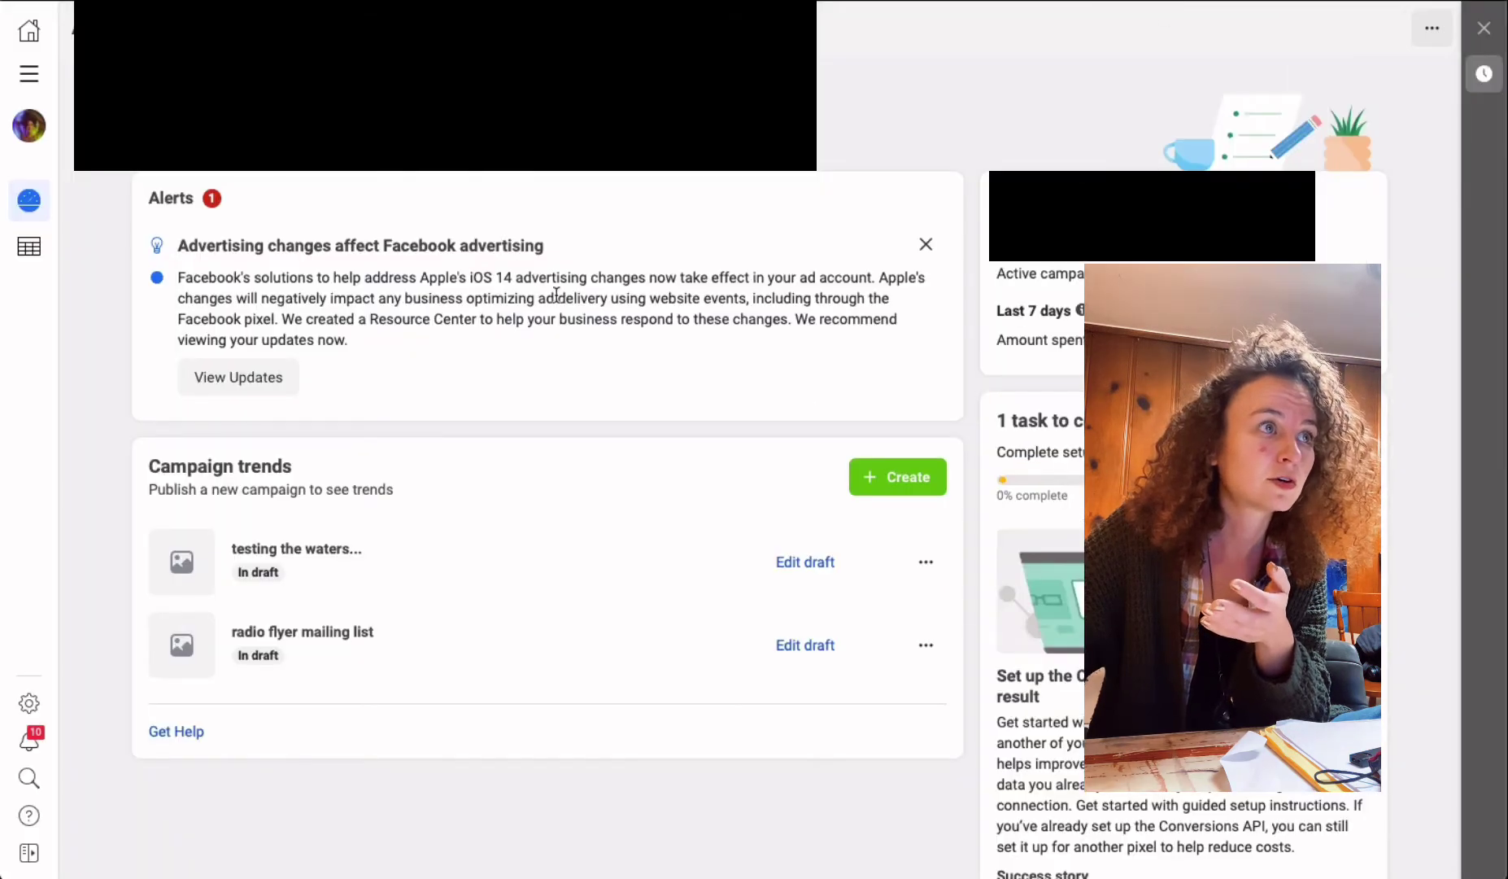
pyautogui.click(28, 73)
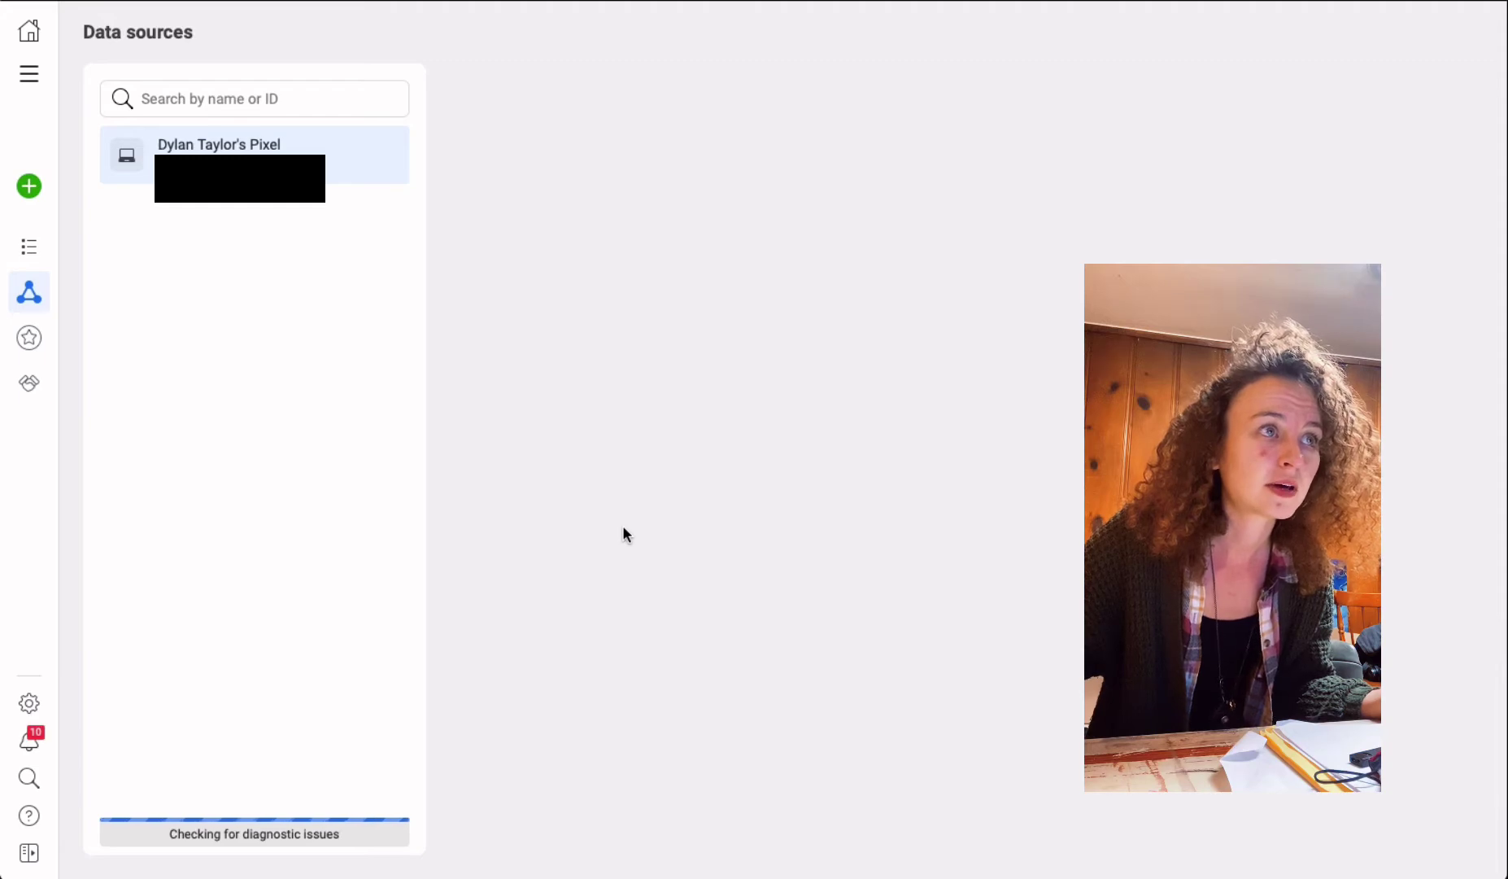
pyautogui.click(202, 132)
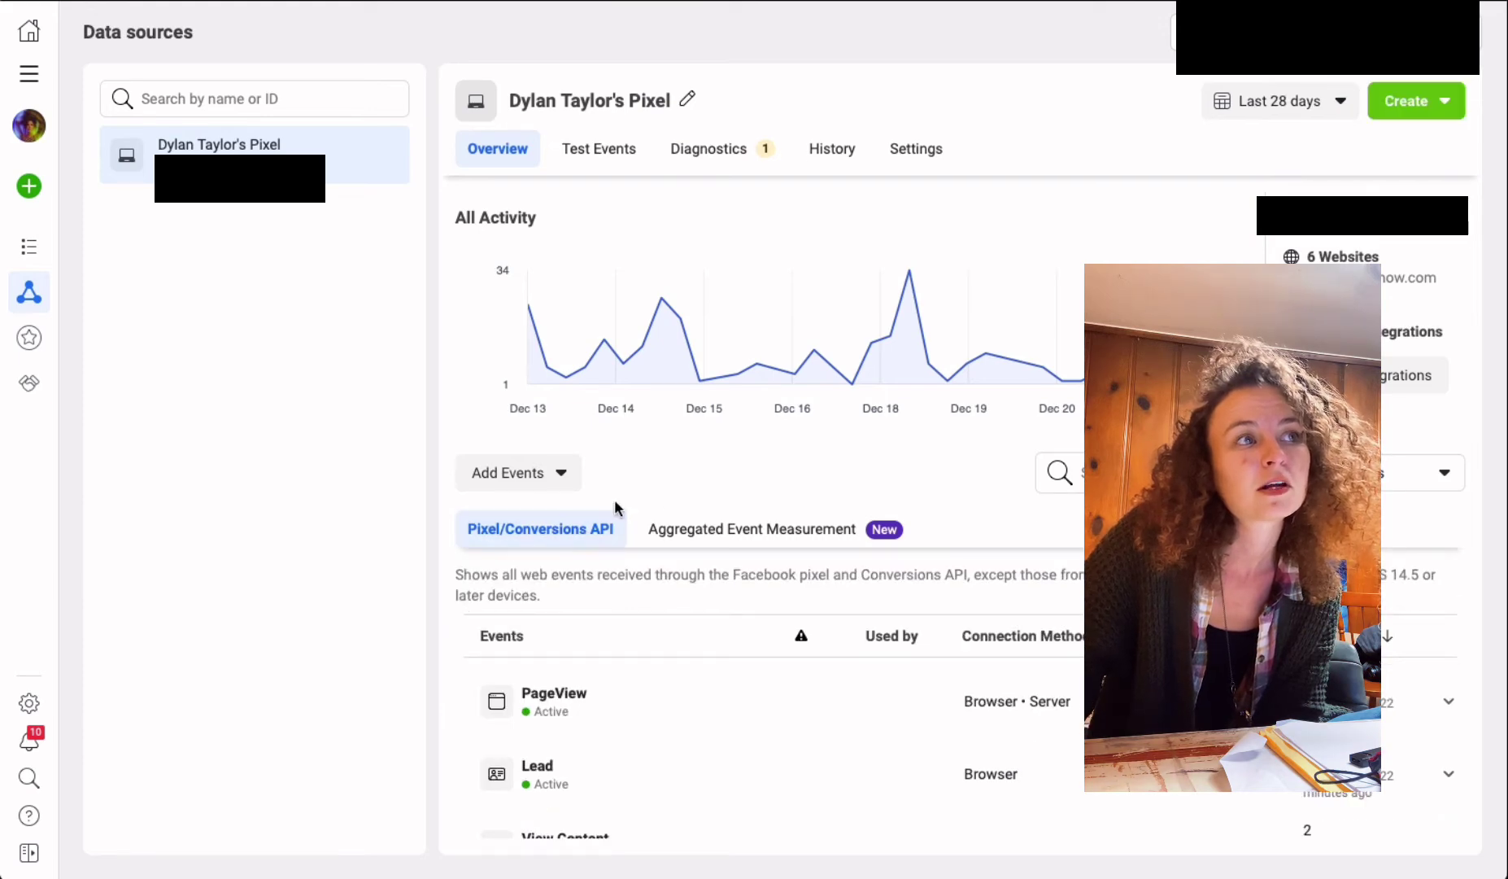
pyautogui.click(538, 472)
pyautogui.click(550, 607)
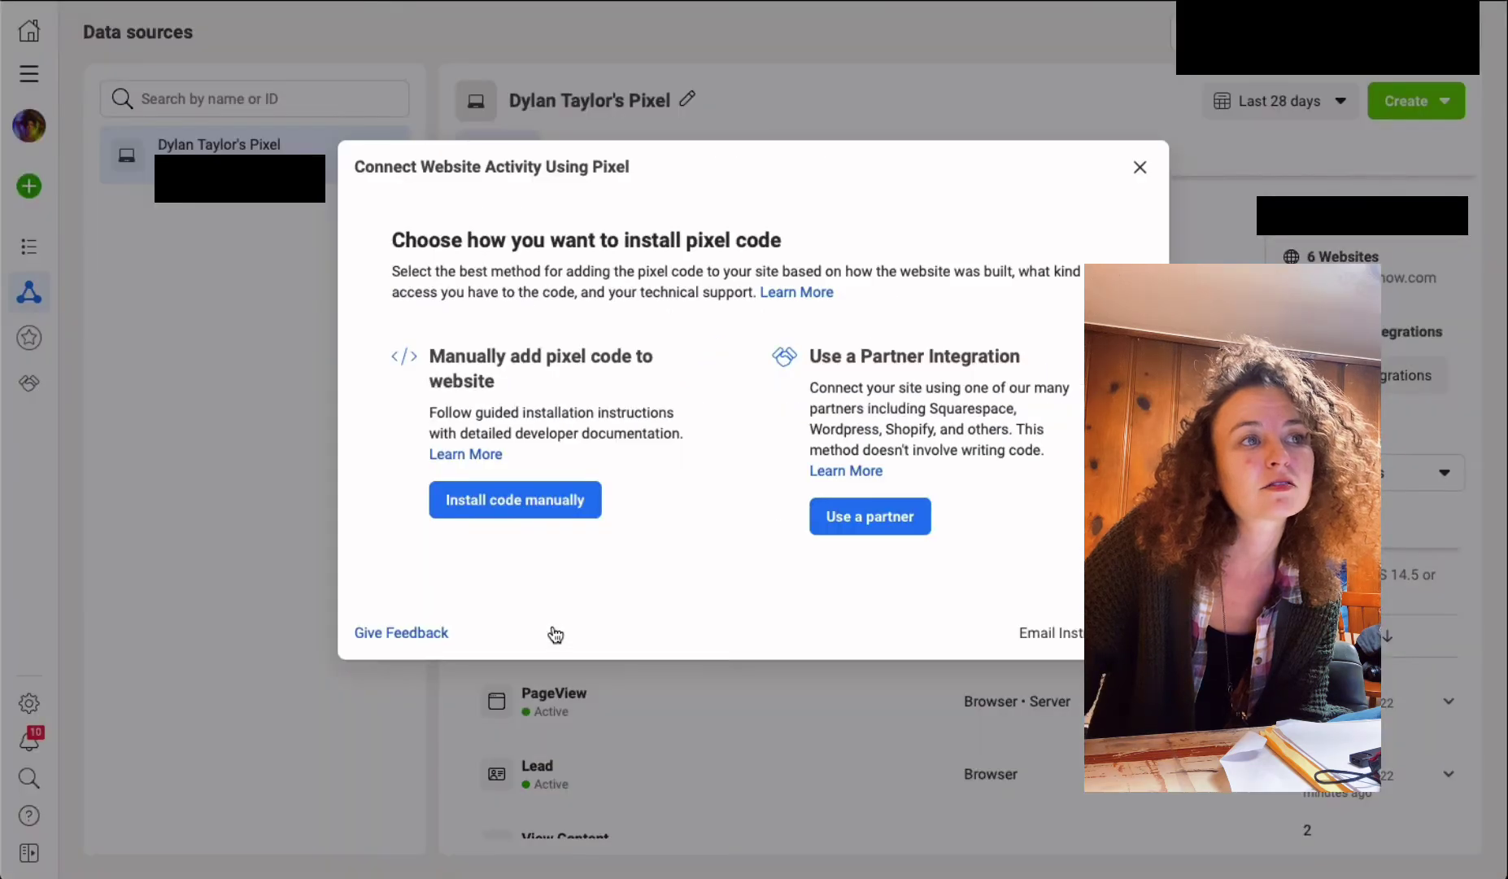
pyautogui.click(537, 503)
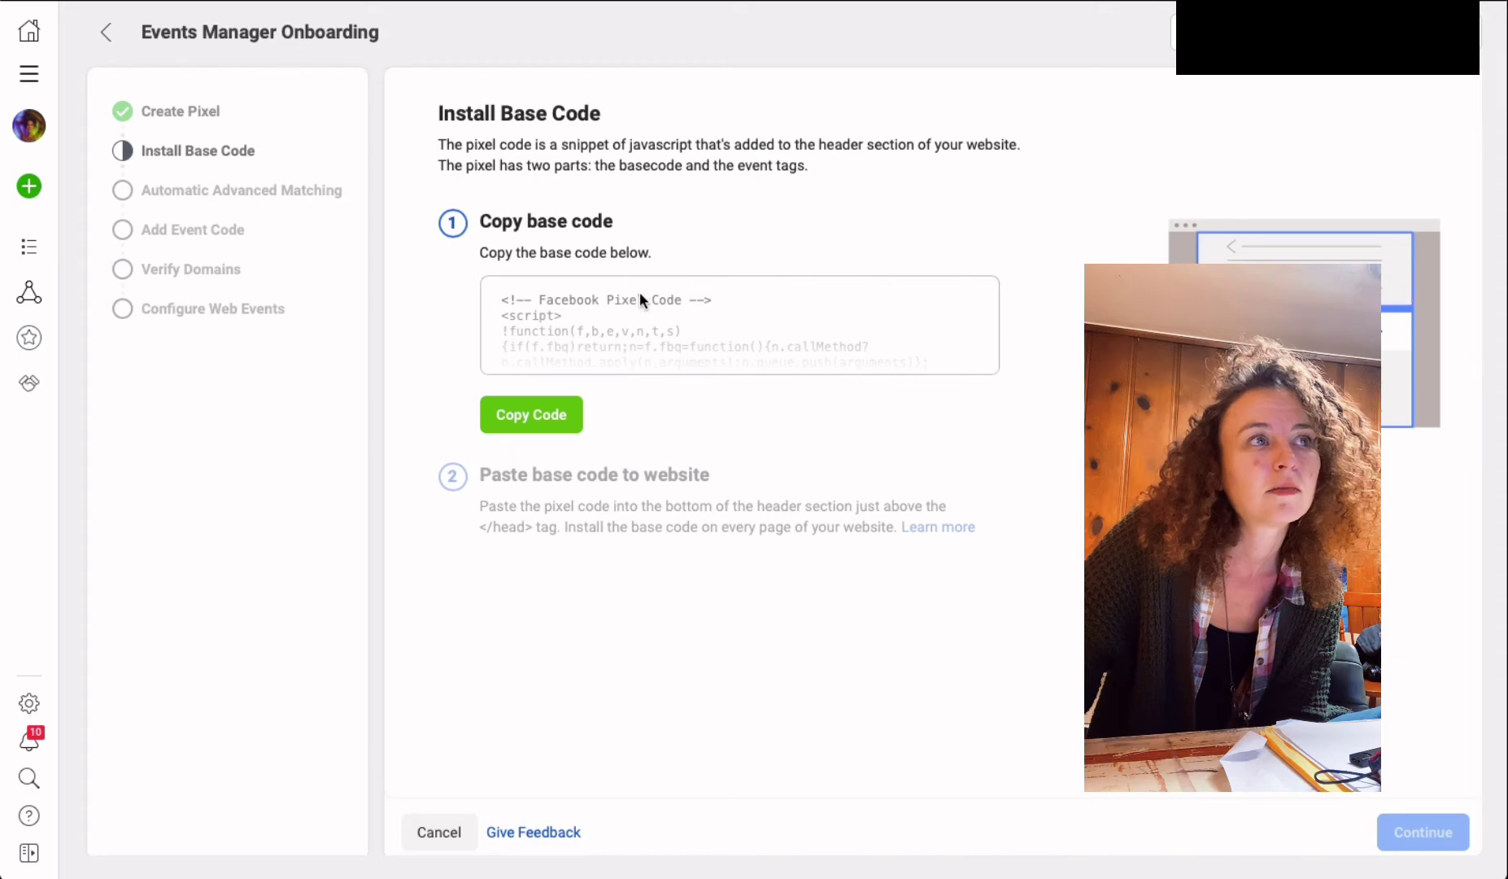
# Step: Switch back to ClickFunnels and apply the Bar Optin template to the funnel's Optin step
pyautogui.click(383, 2)
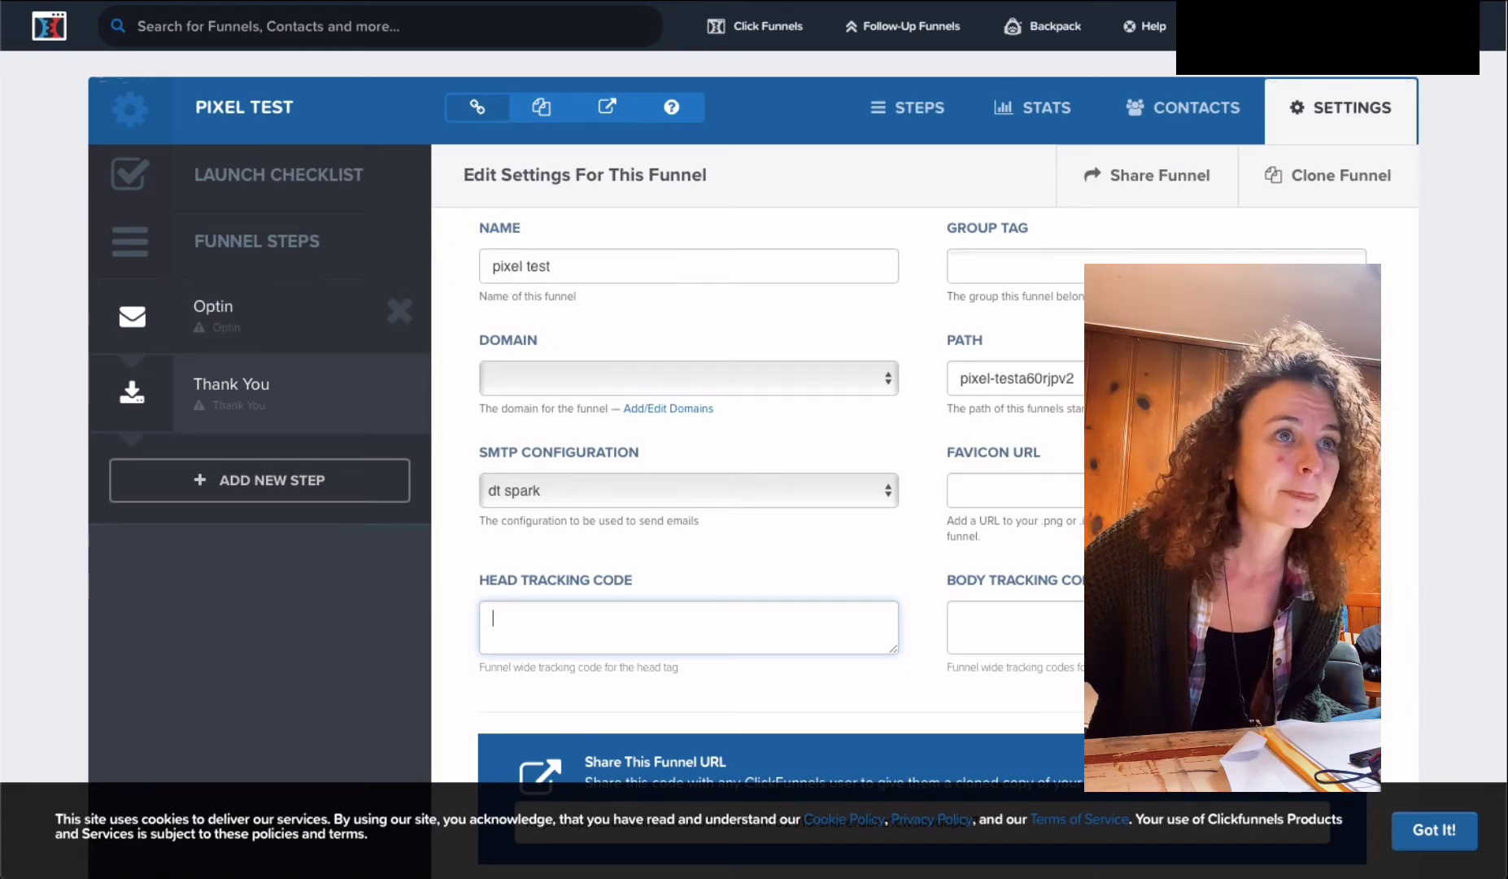
pyautogui.click(284, 316)
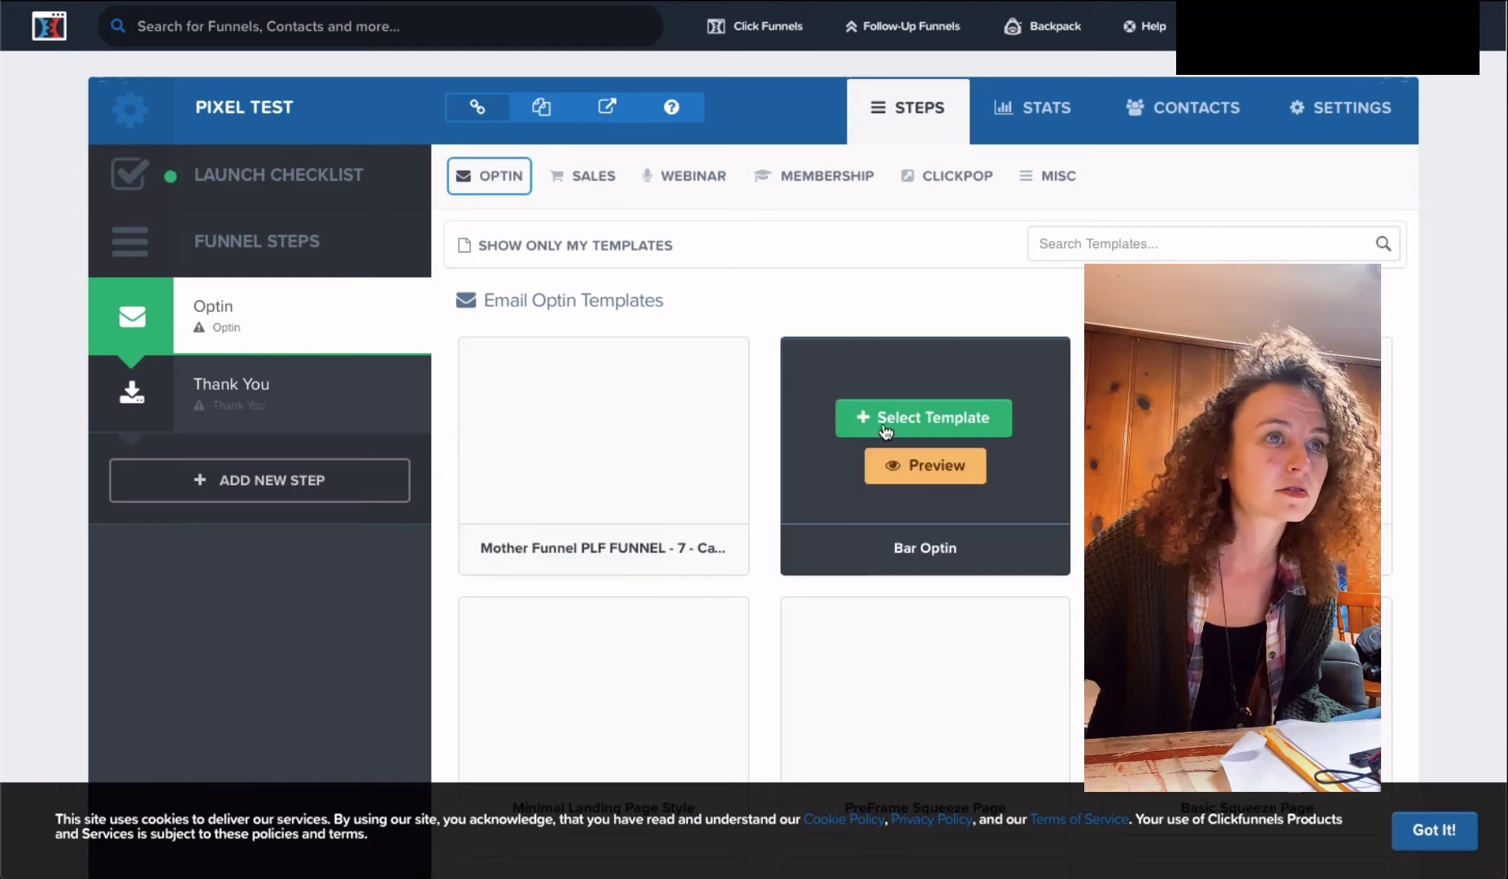
pyautogui.click(886, 430)
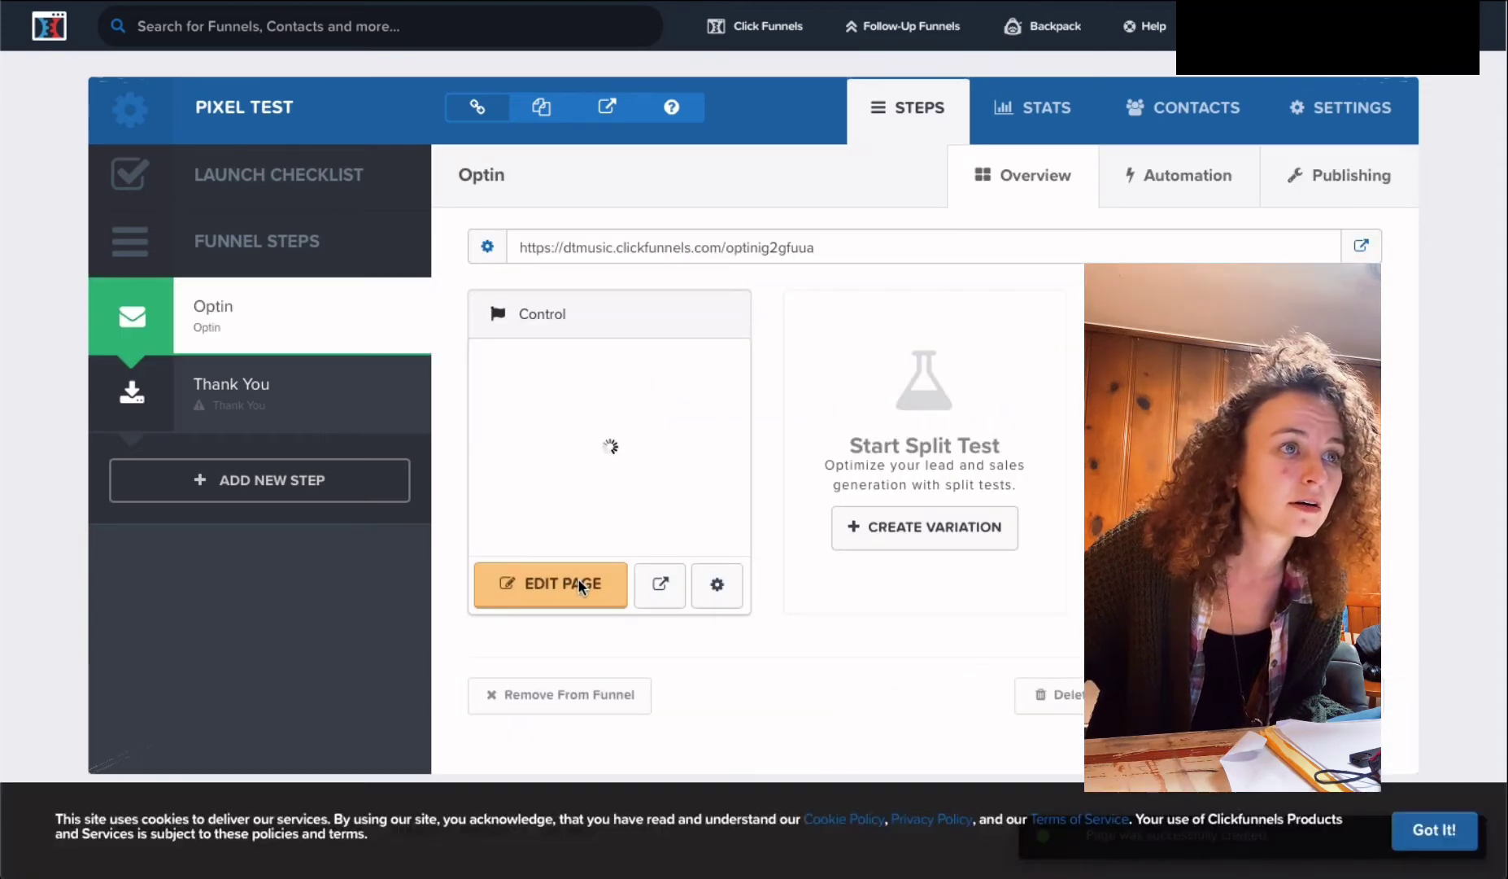
# Step: Open the Optin page for editing and bring up its header tracking code
pyautogui.click(579, 584)
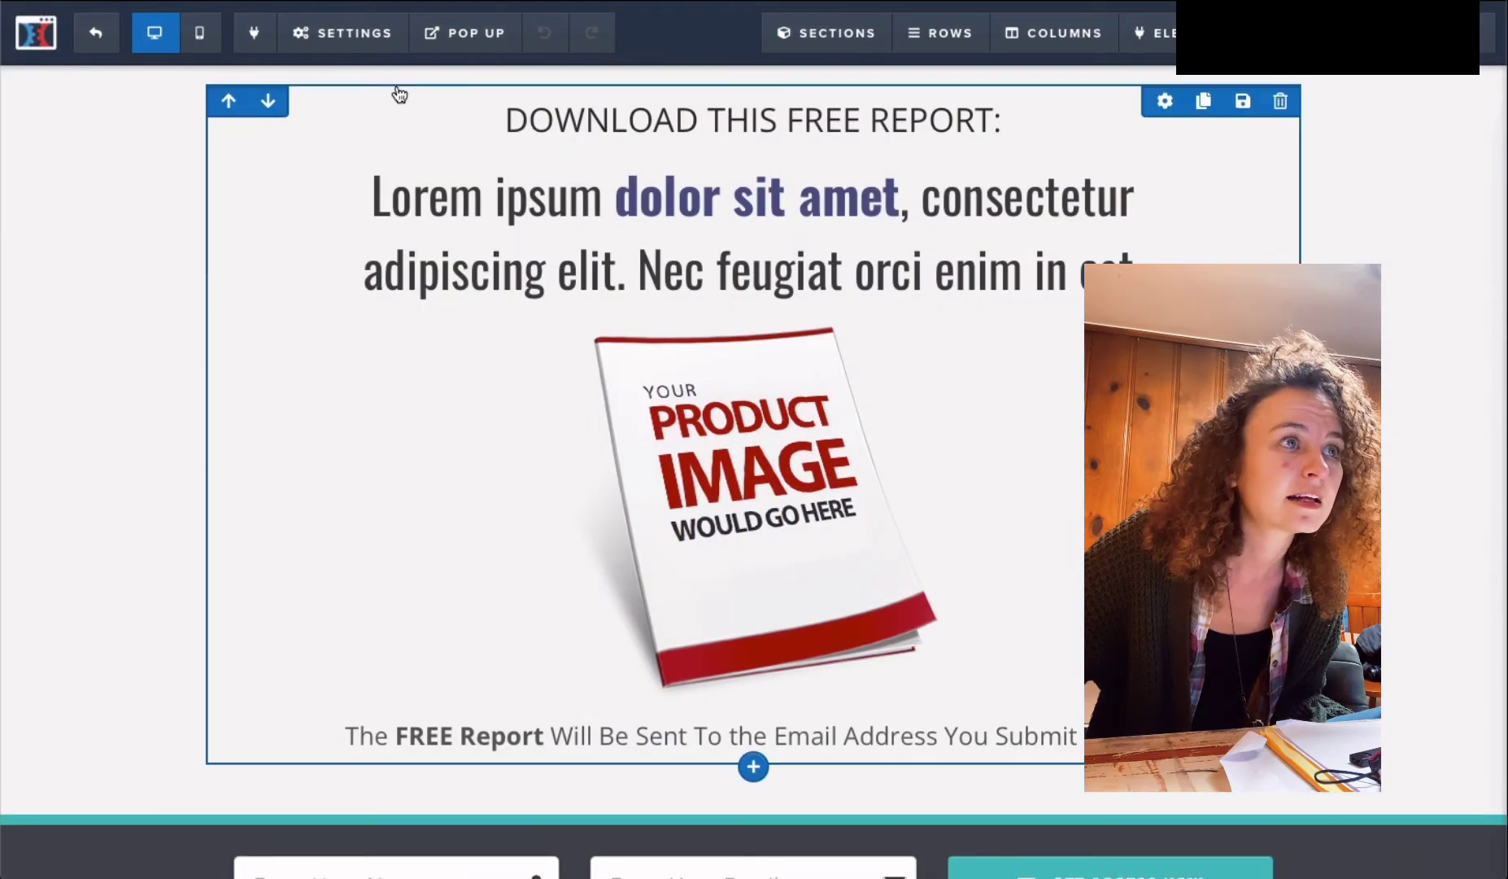
pyautogui.moveTo(373, 33)
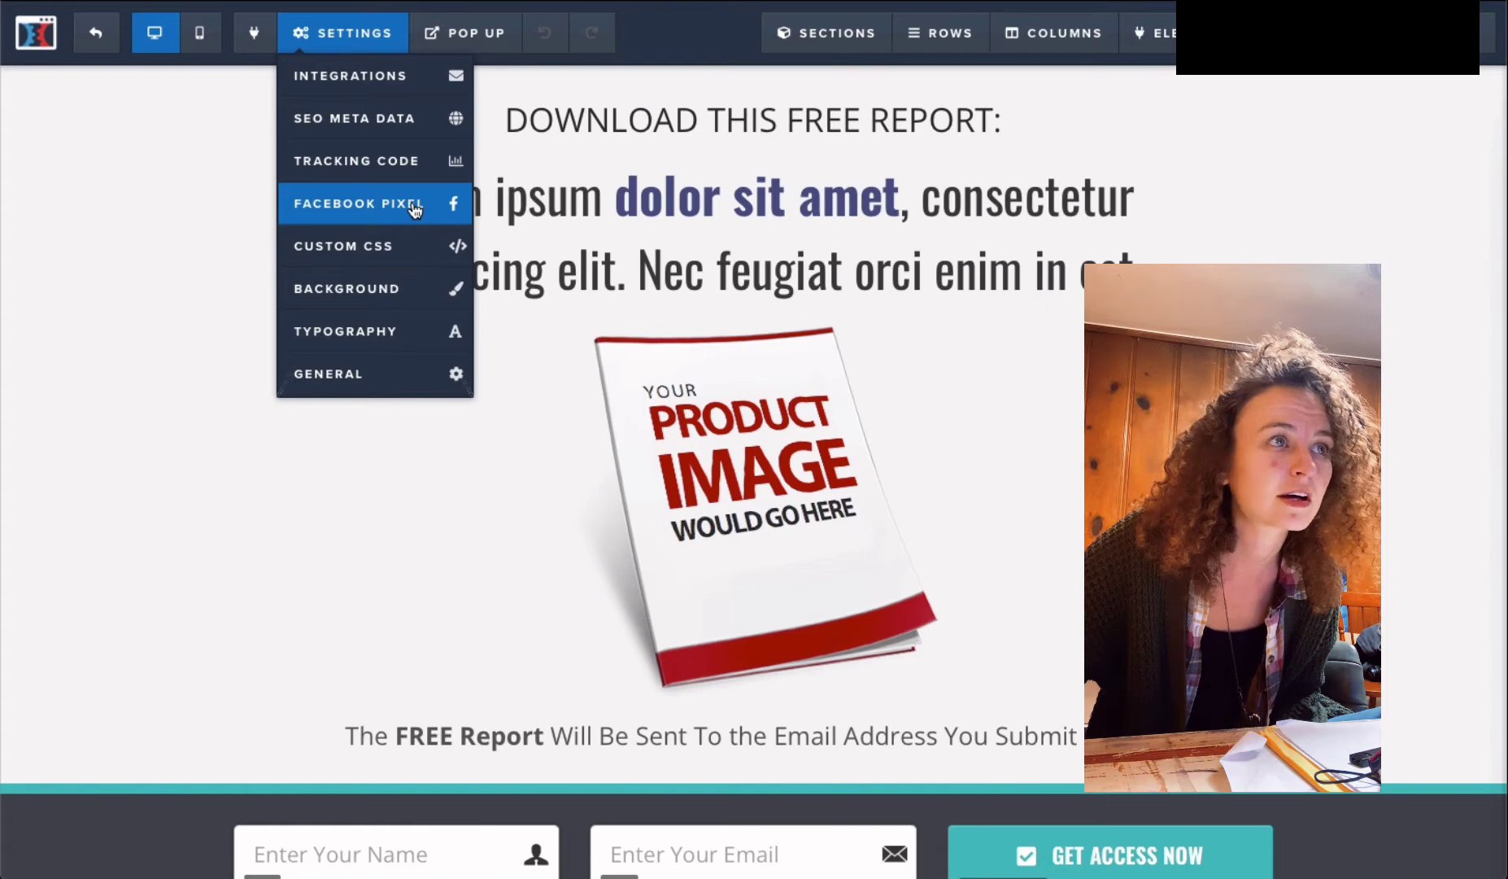
pyautogui.click(393, 171)
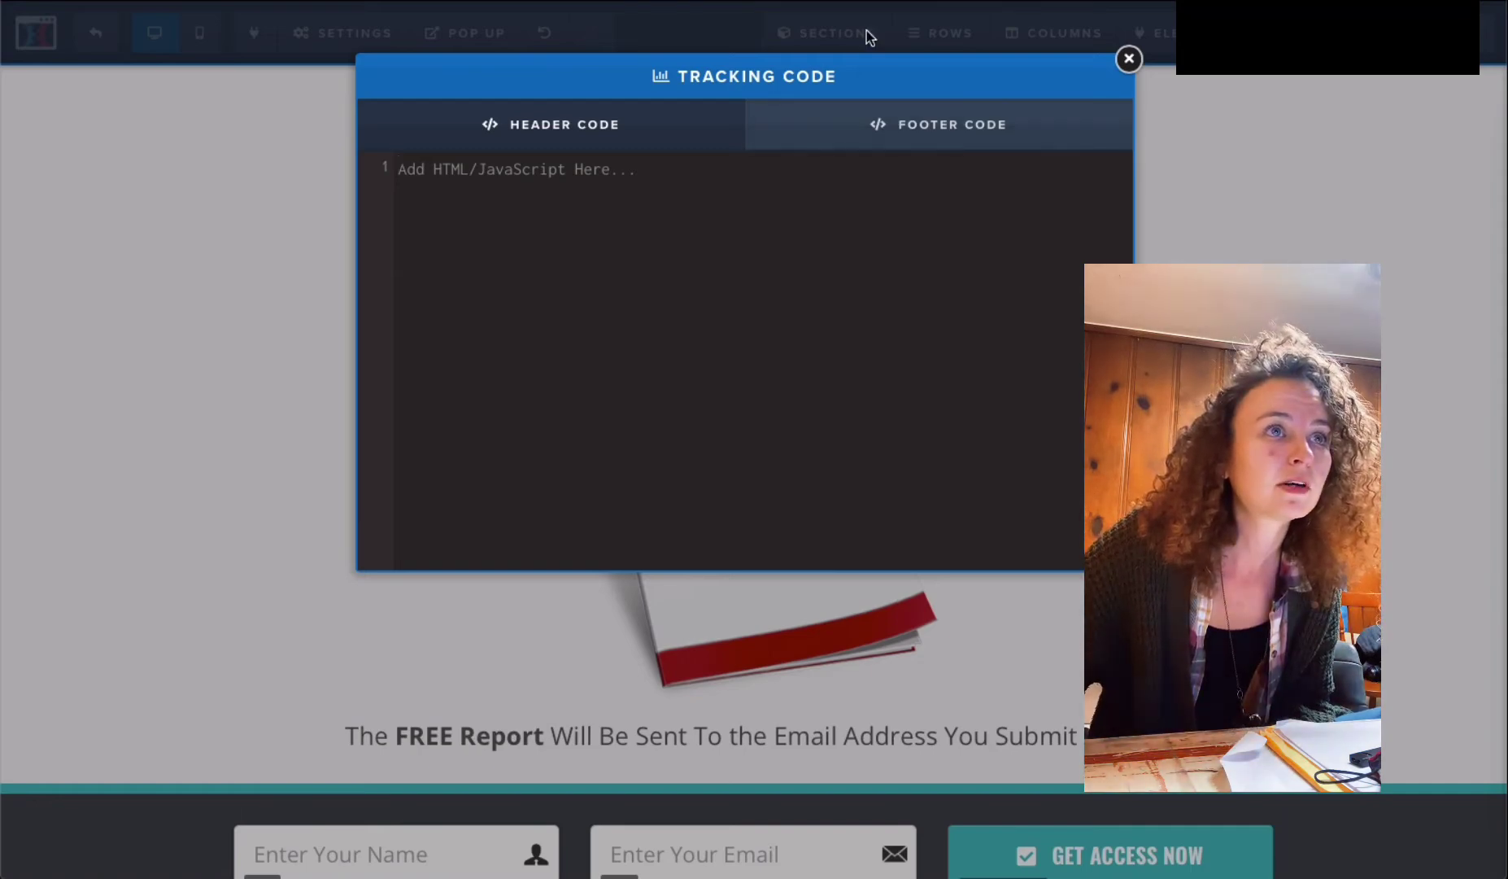
# Step: Switch to the Facebook help article and review the ViewContent event code and the standard event example
pyautogui.click(872, 1)
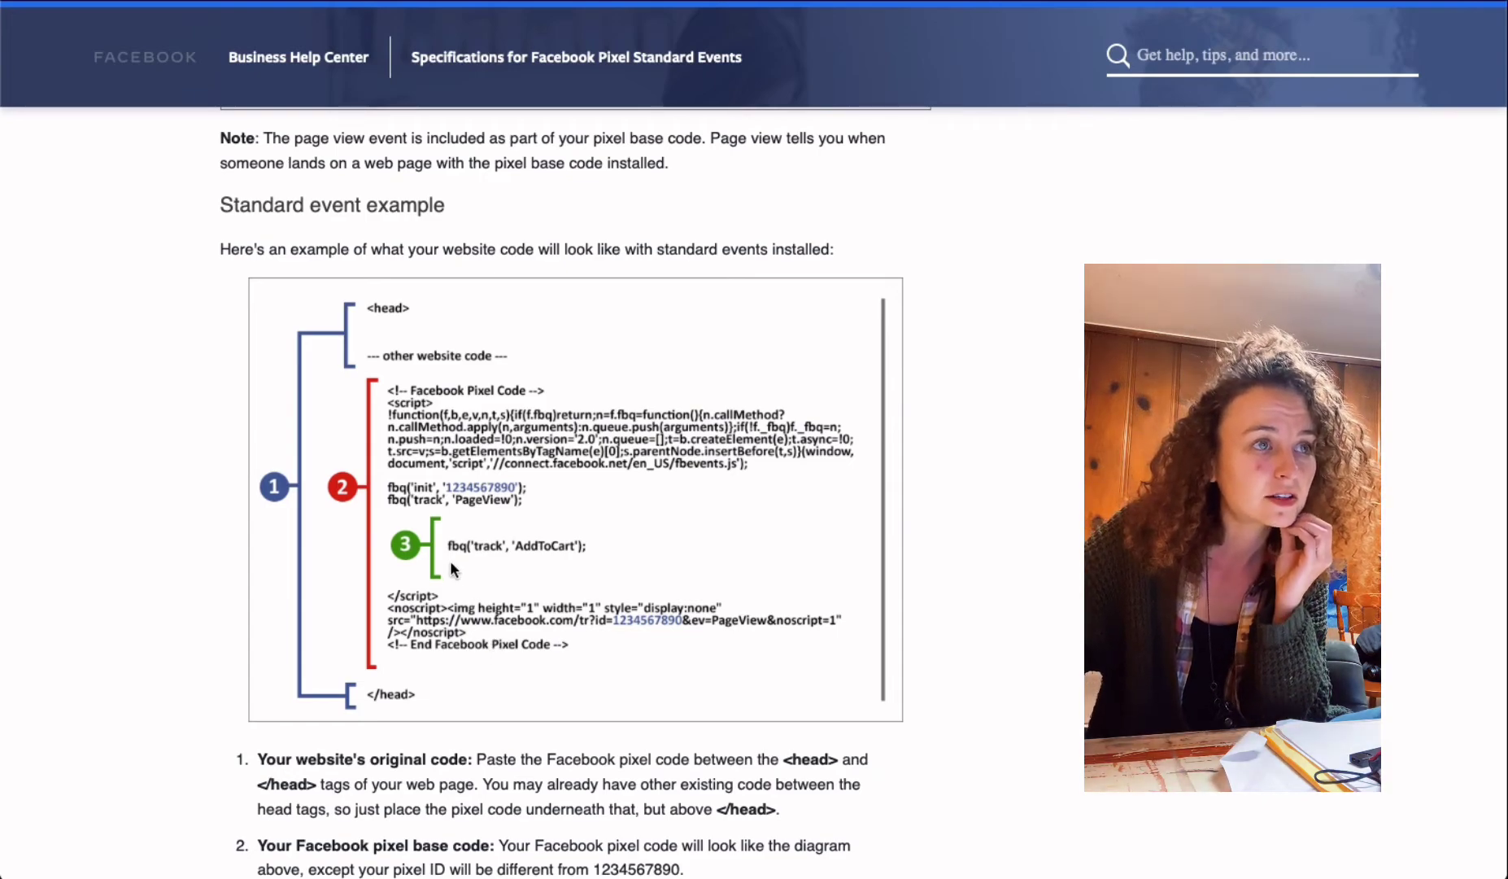
pyautogui.scroll(7, 445, 547)
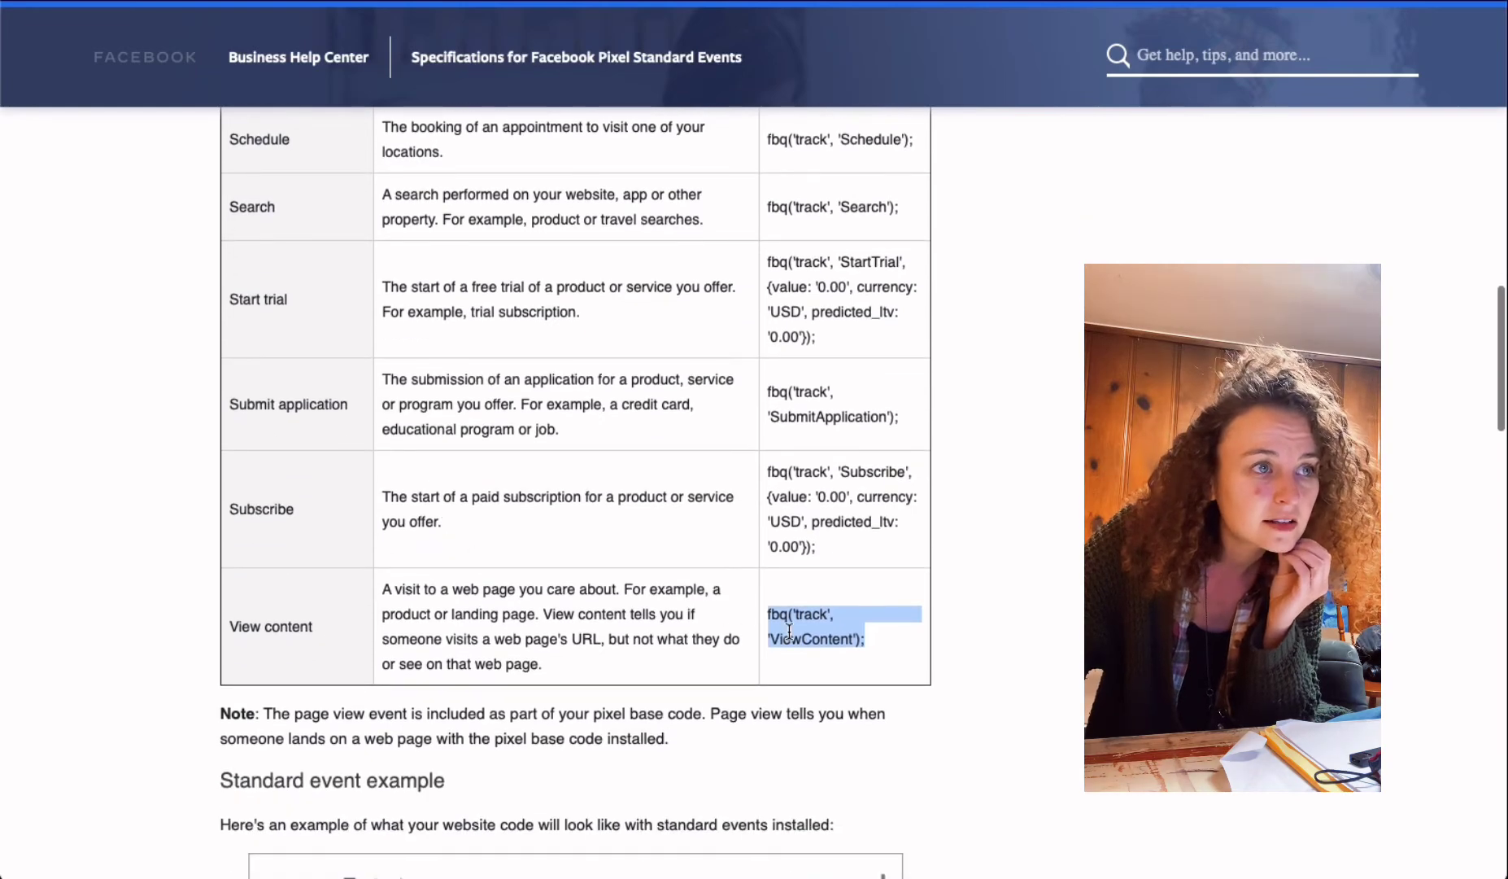
pyautogui.scroll(-6, 789, 630)
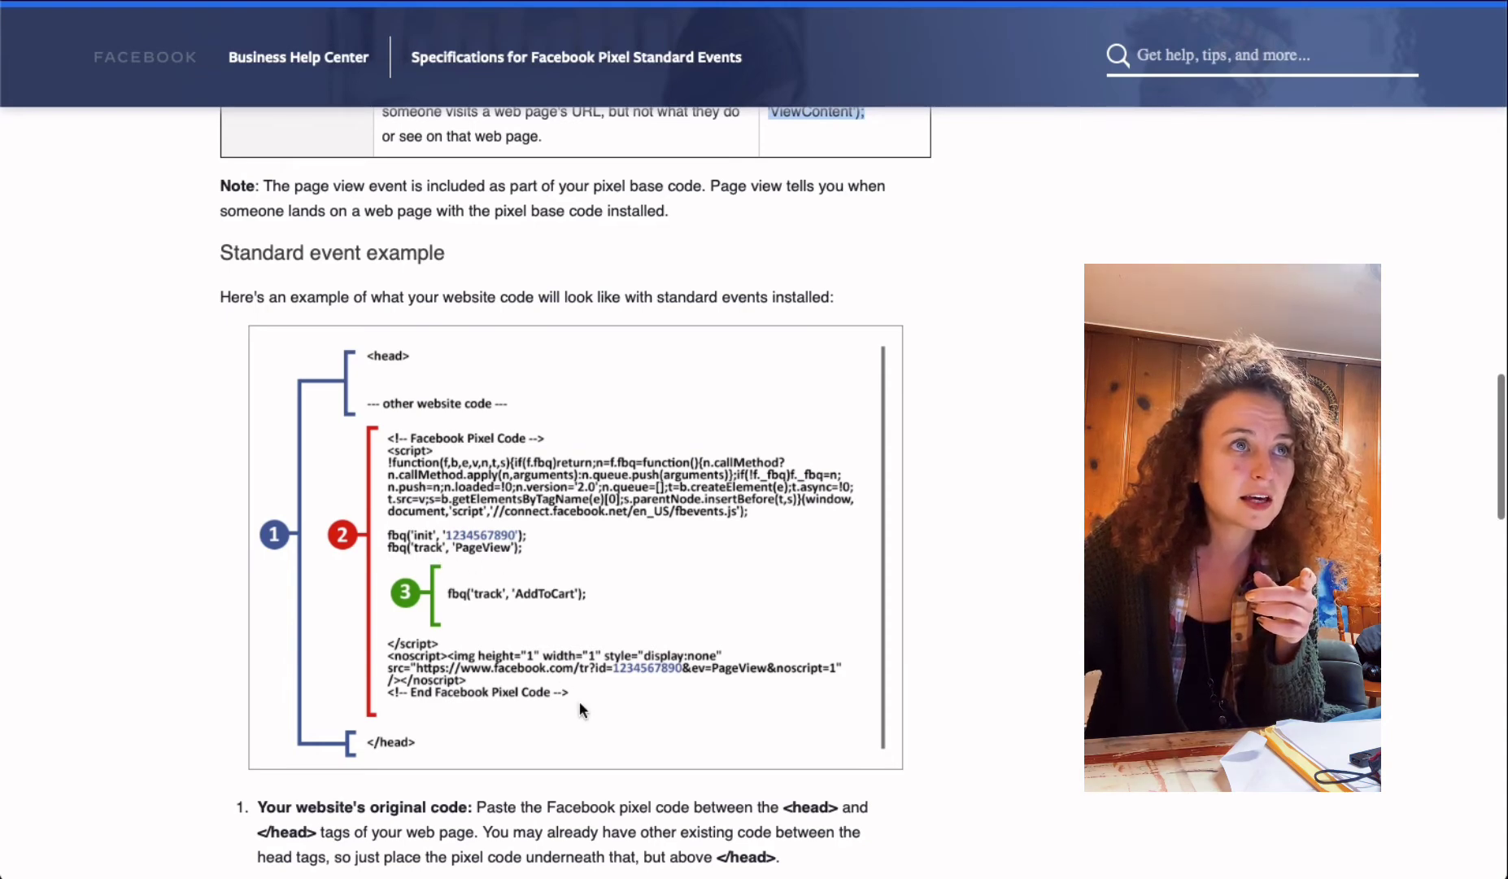
# Step: Return to the ClickFunnels page editor, close the tracking code editor and save the Optin page
pyautogui.click(454, 5)
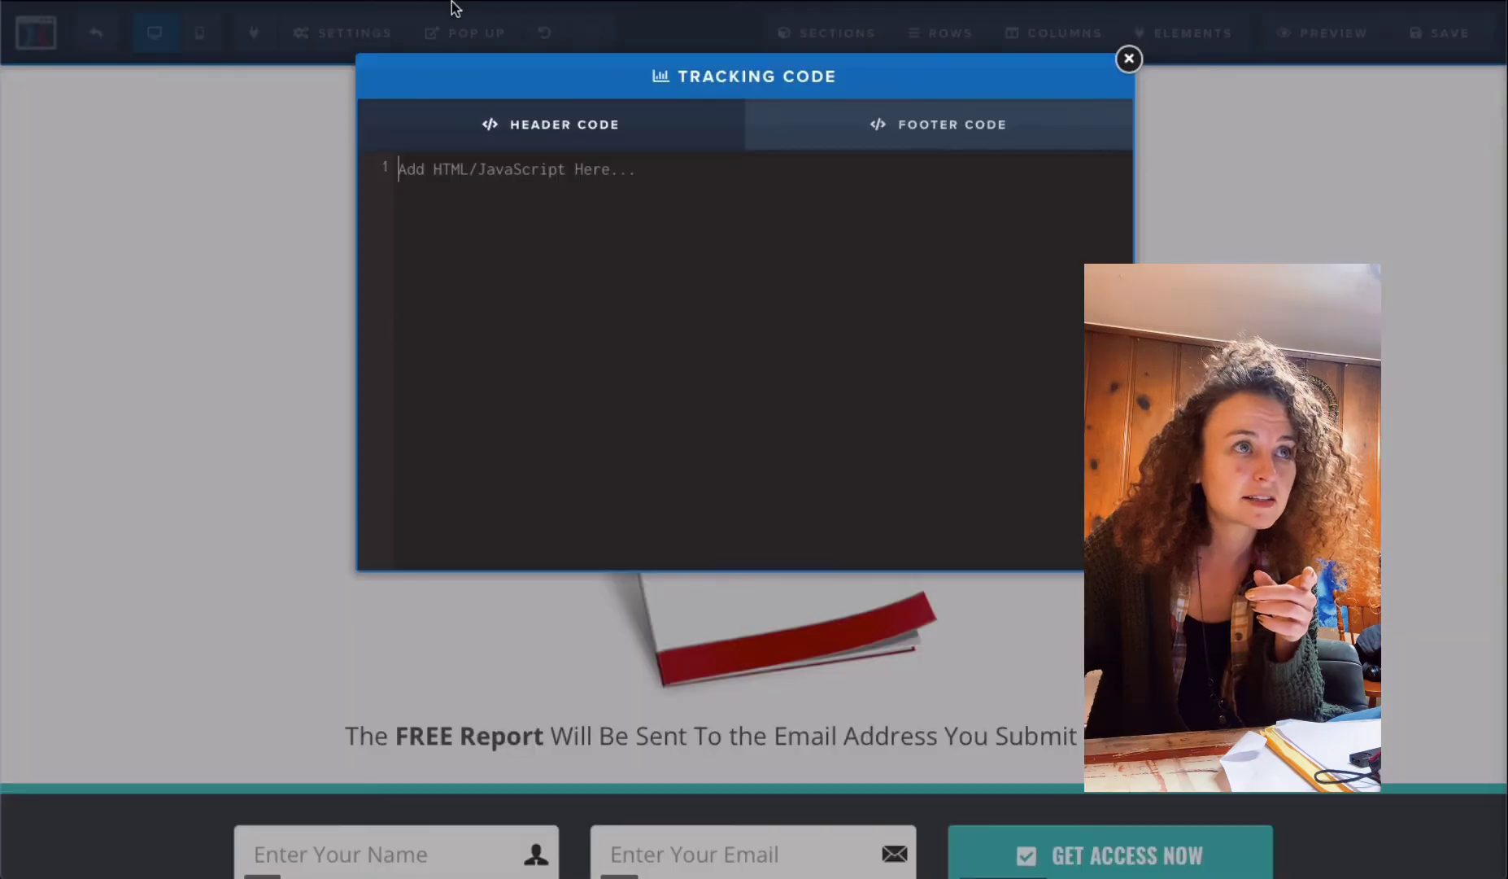
pyautogui.click(1129, 59)
pyautogui.click(1422, 49)
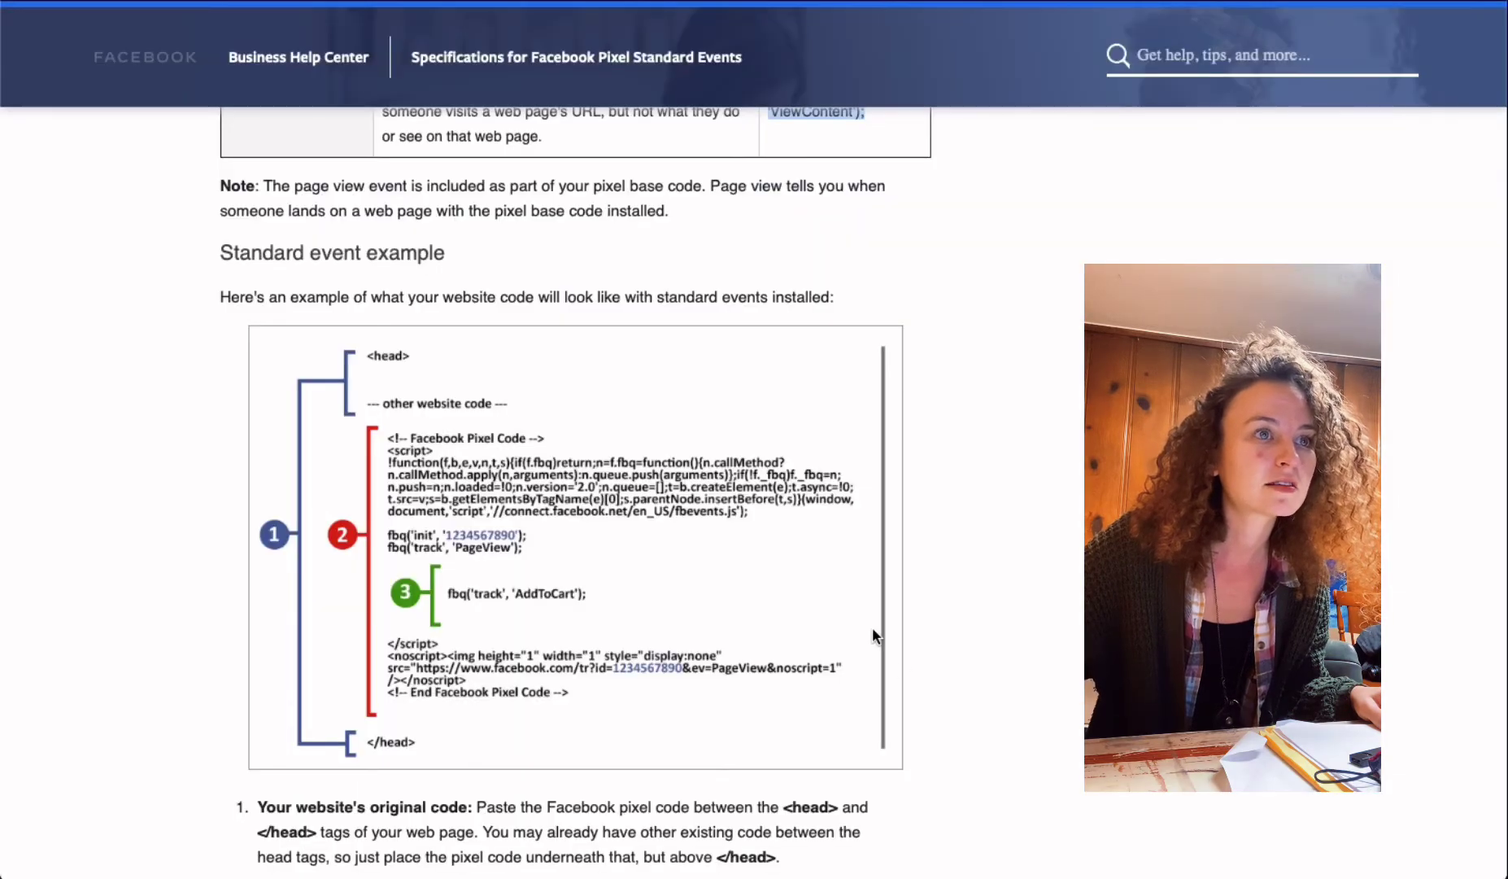
# Step: Recheck the View content row of the Facebook help article's events table against the code example below it
pyautogui.scroll(4, 872, 627)
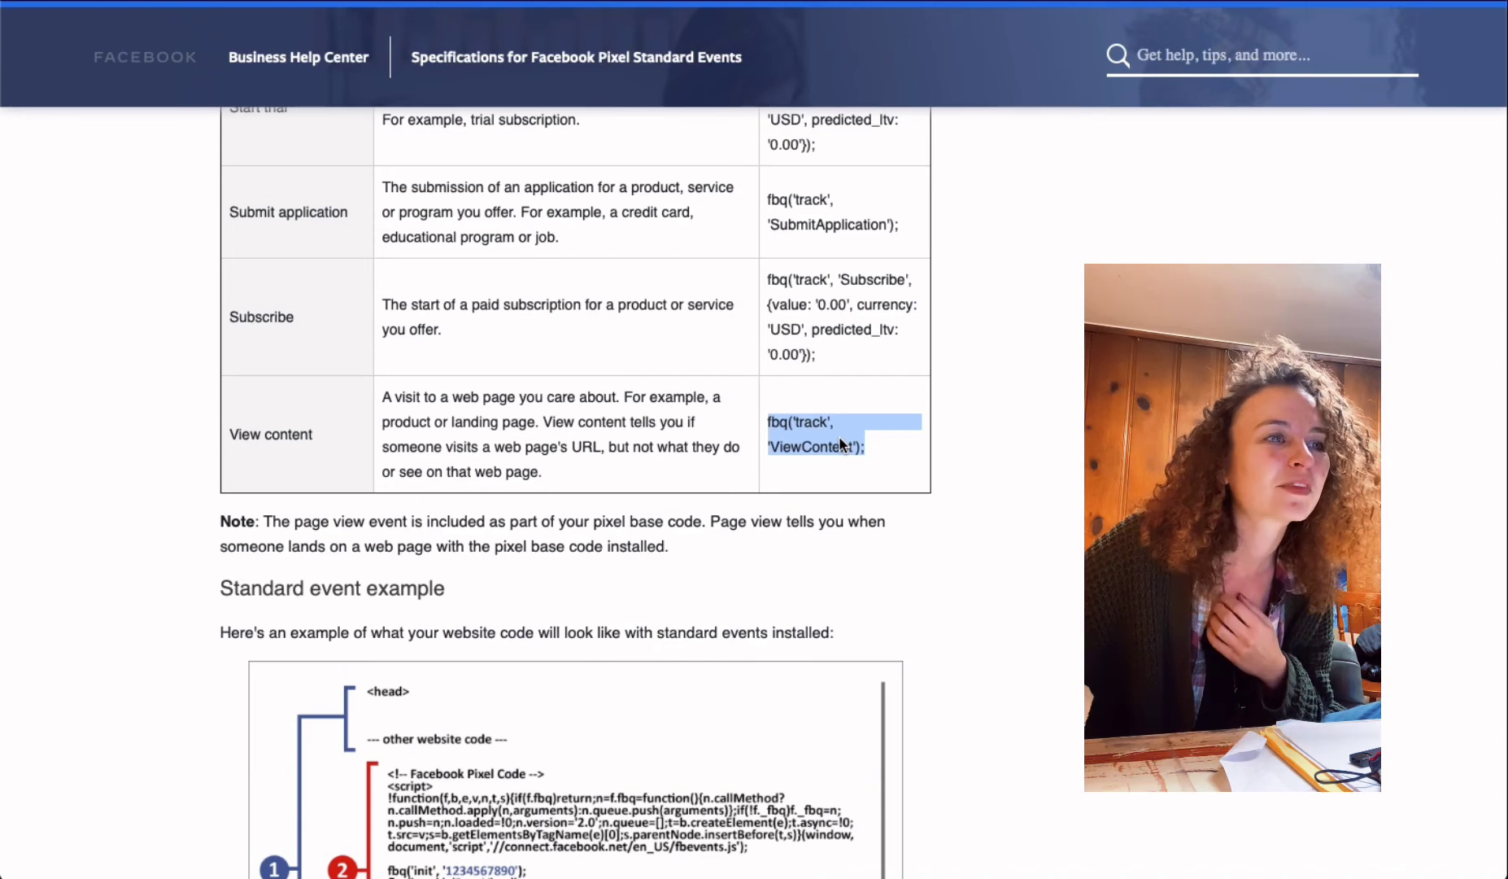
pyautogui.scroll(-5, 842, 443)
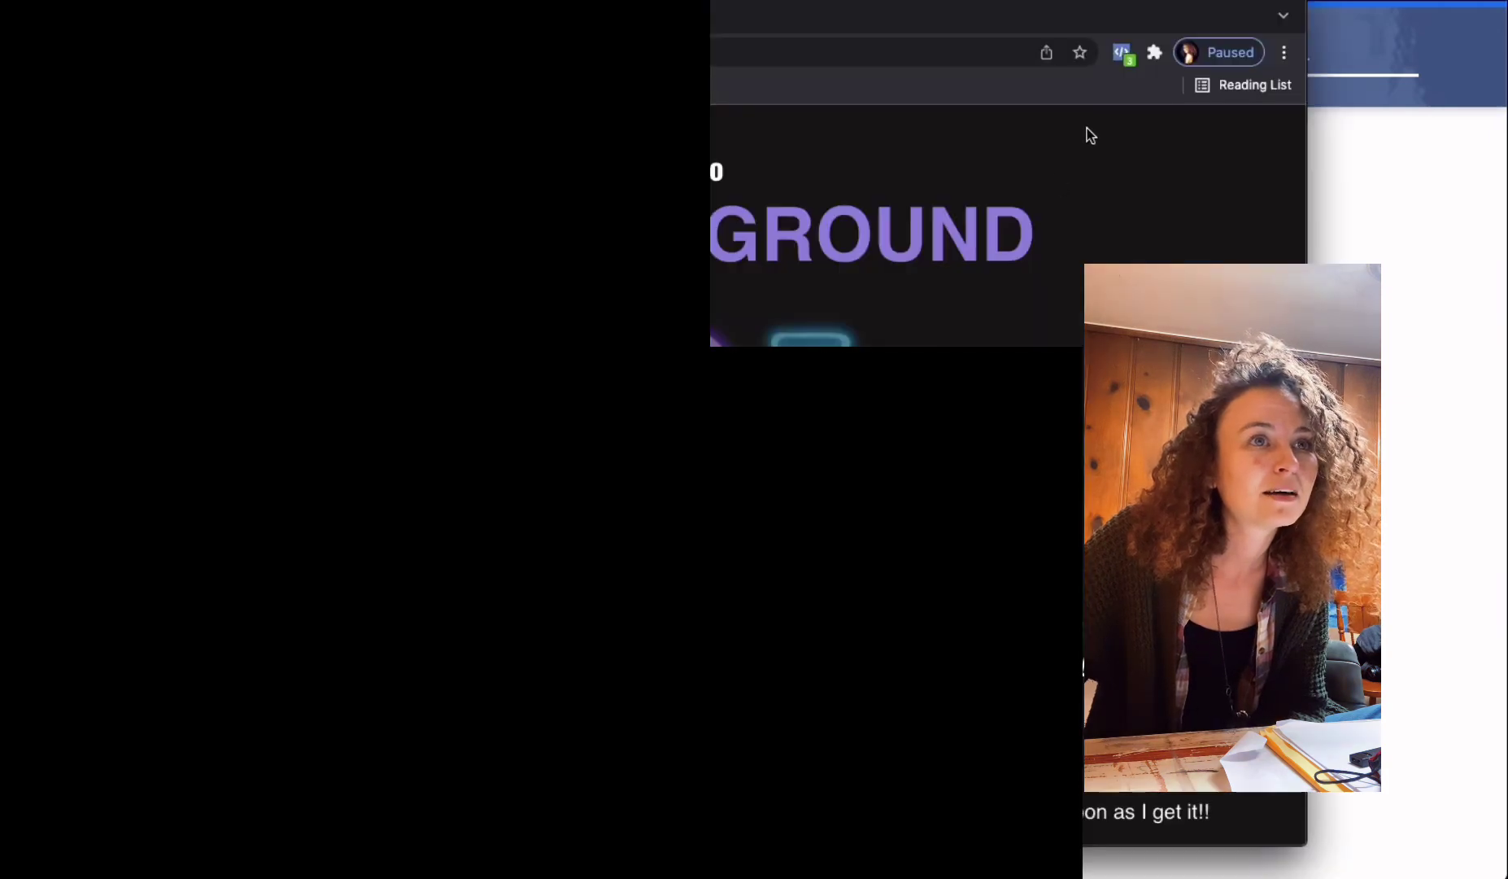
# Step: Inspect the events firing on the live page with Facebook Pixel Helper, expanding the Lead event's details
pyautogui.click(1121, 52)
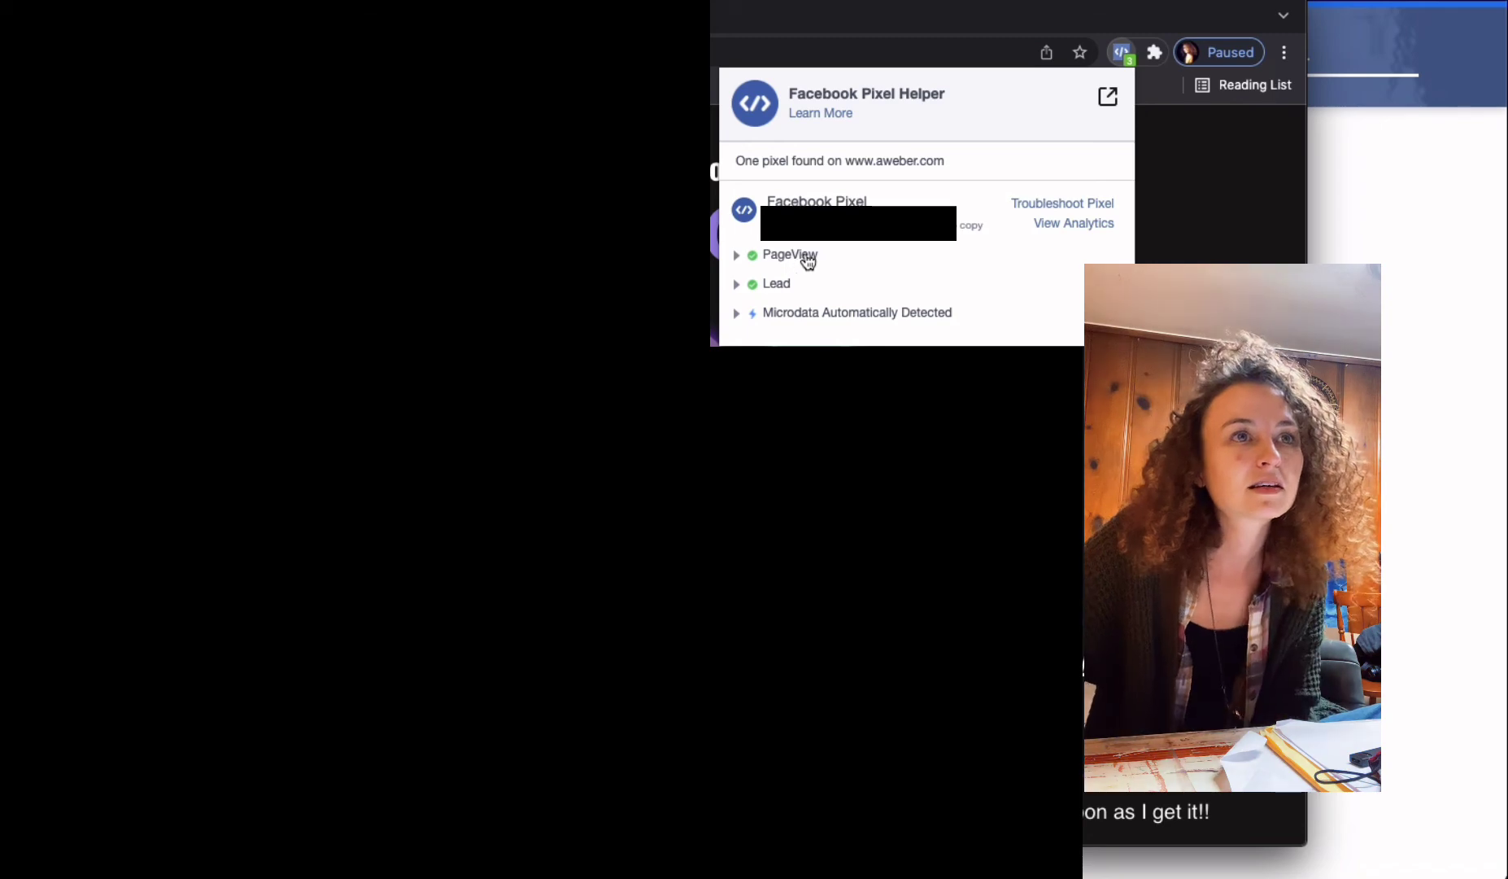
pyautogui.click(1122, 54)
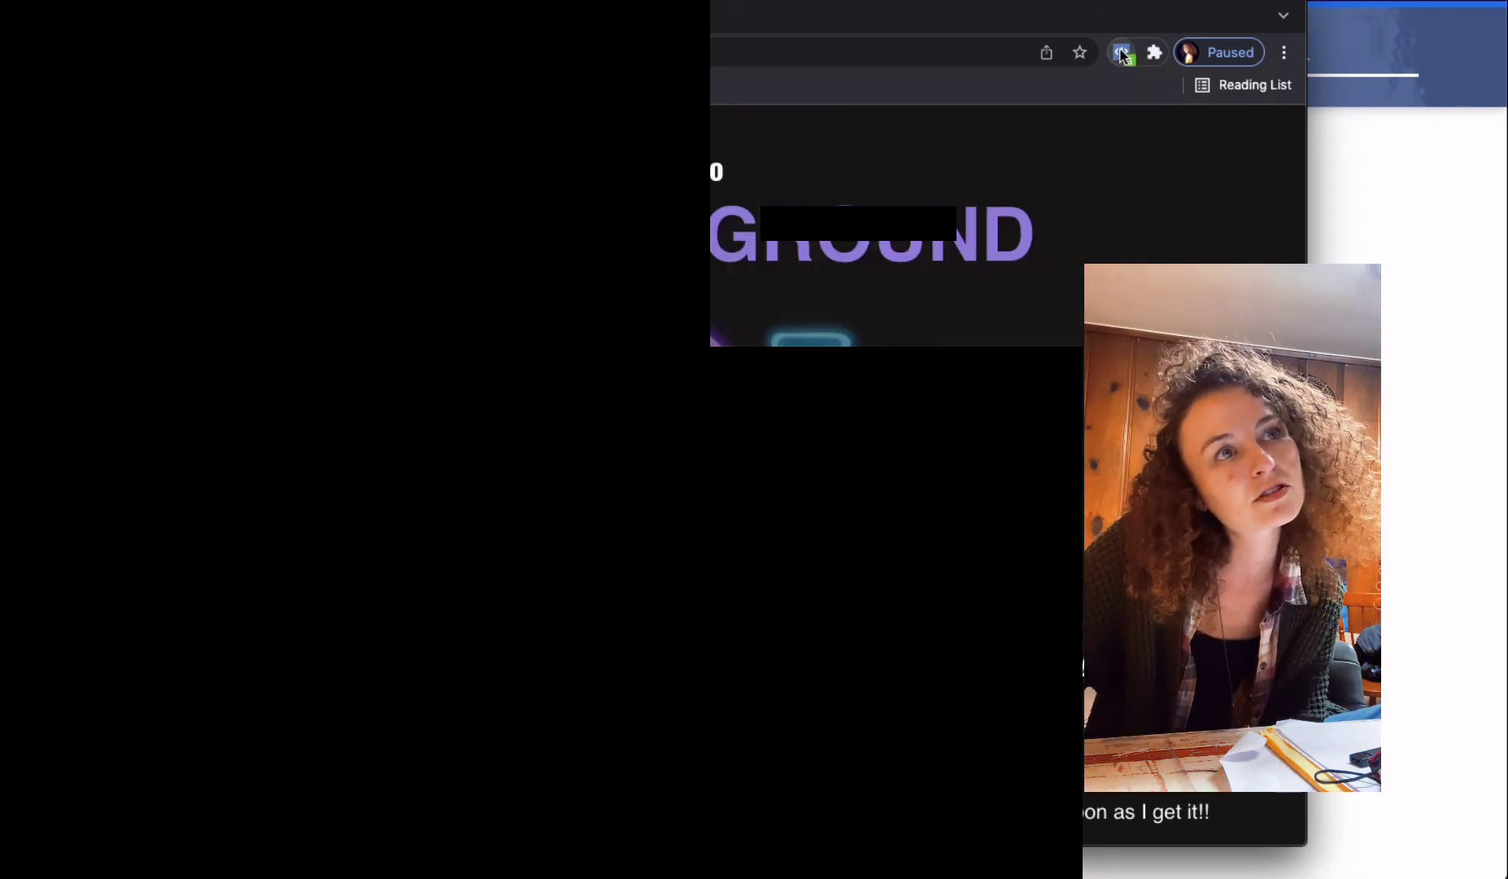
pyautogui.click(1131, 64)
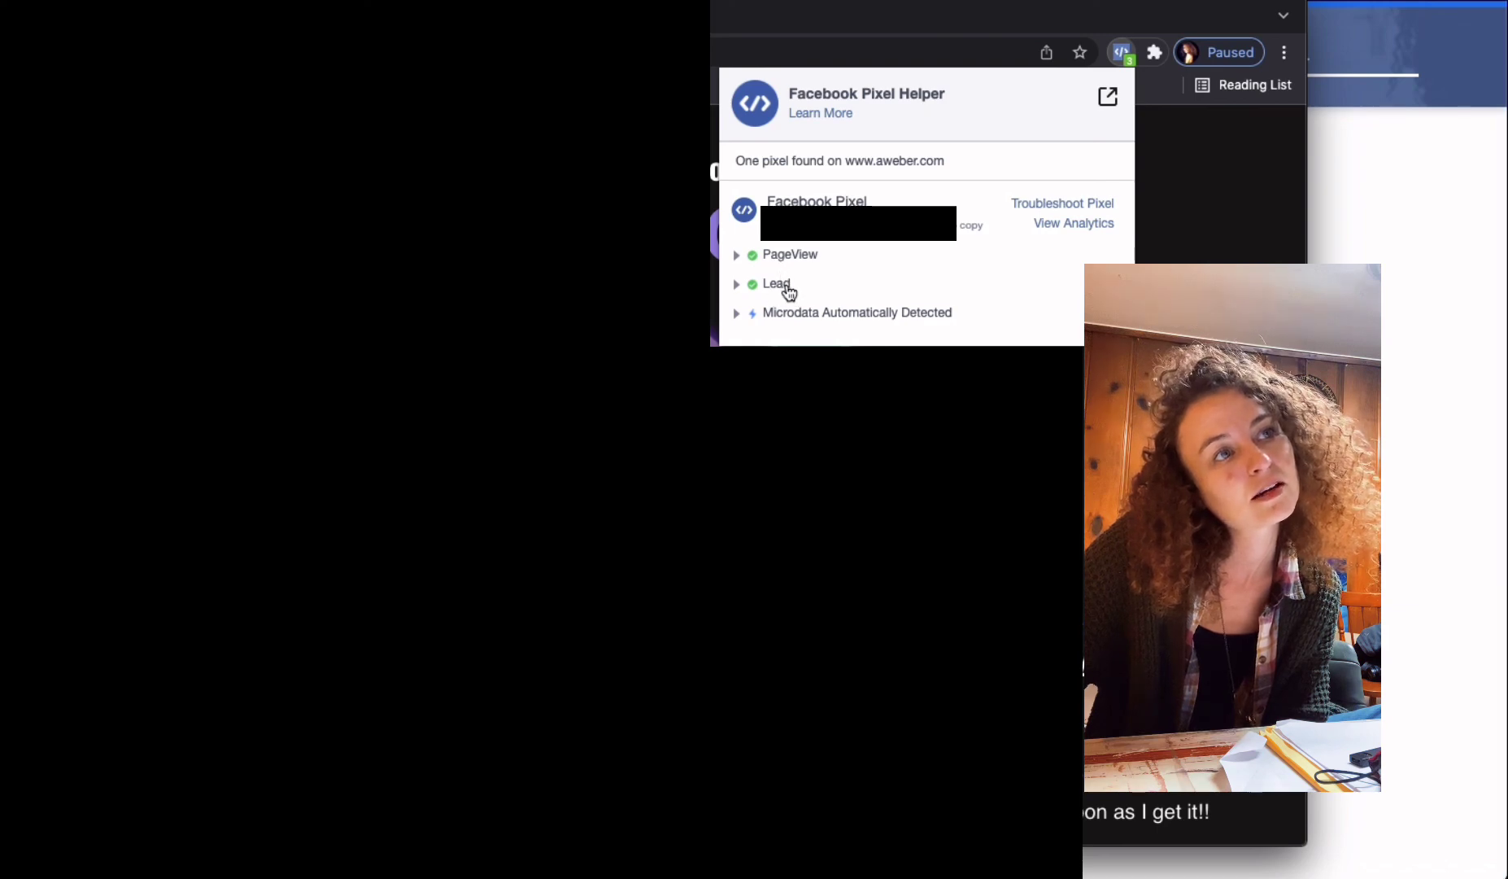
pyautogui.click(744, 286)
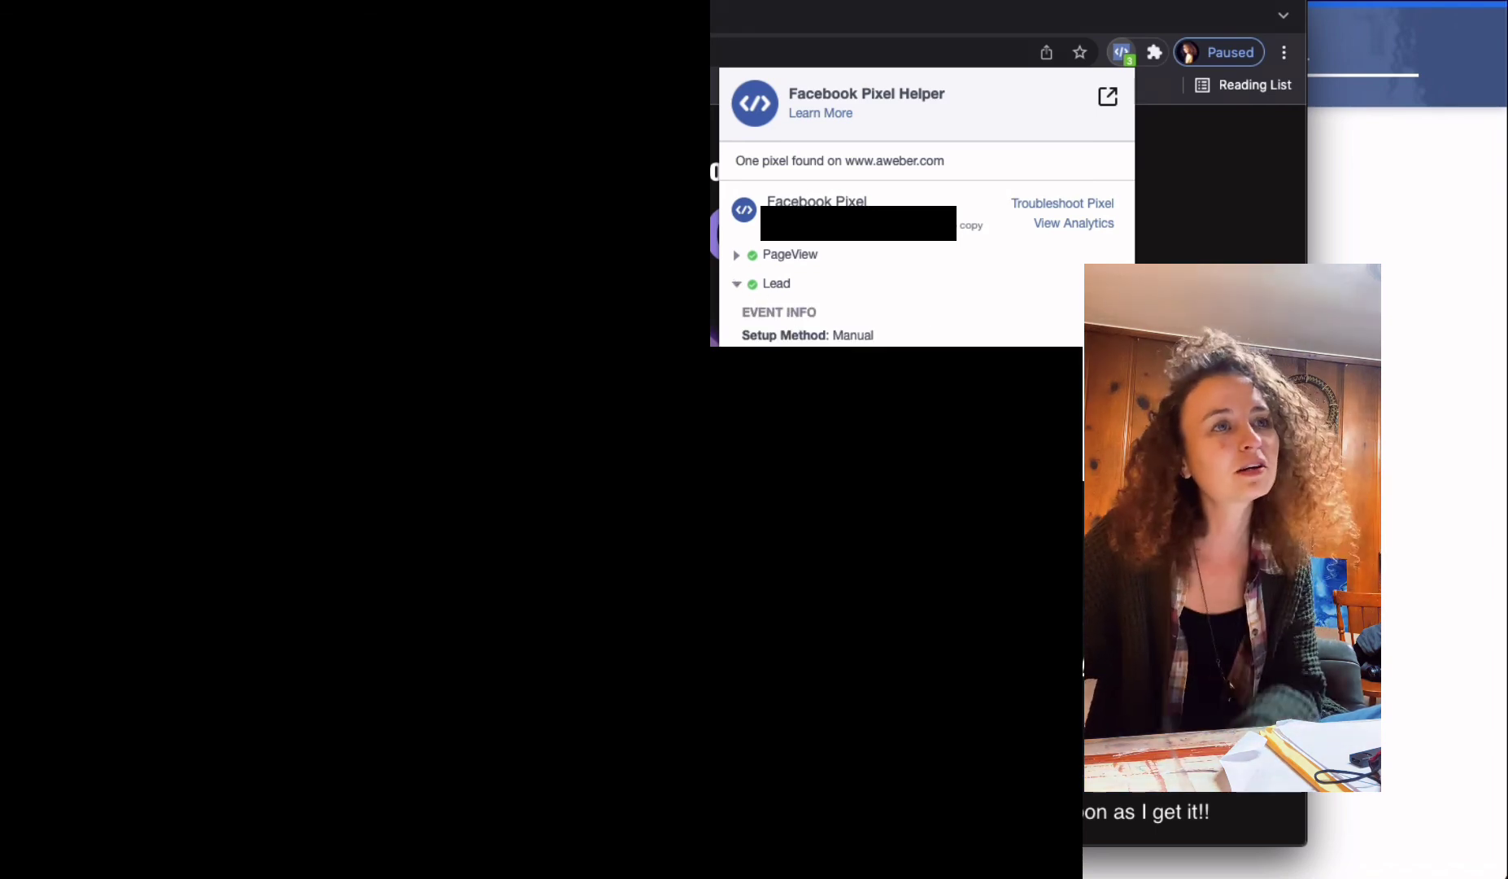
pyautogui.click(1123, 52)
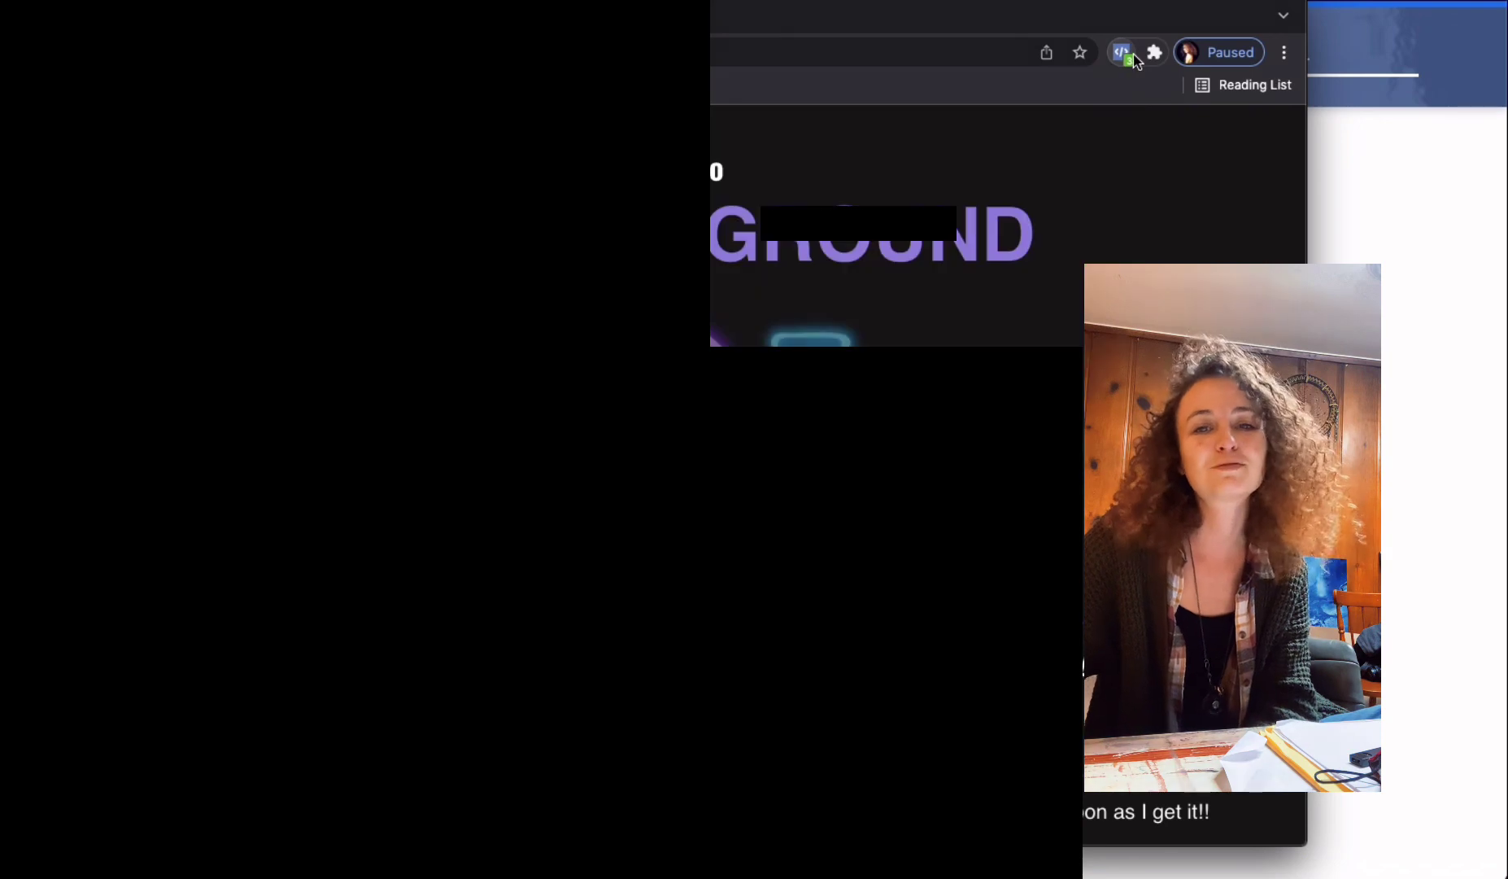